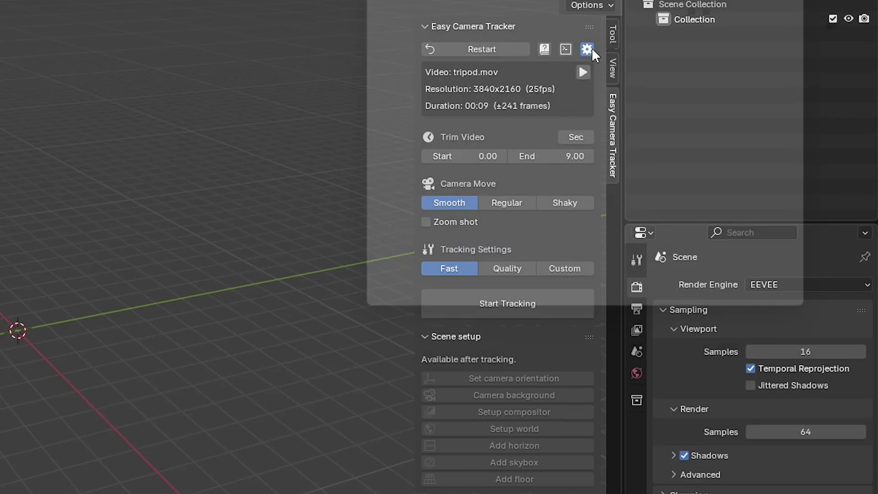
# - Enable the beta features of the Easy Camera Tracker 1.1.4 add-on in Preferences
pyautogui.click(590, 48)
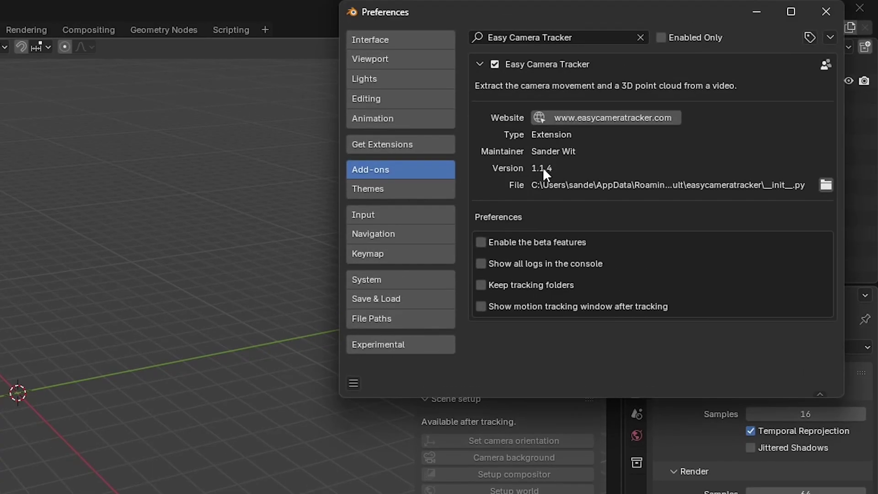
pyautogui.moveTo(626, 16); pyautogui.dragTo(319, 87)
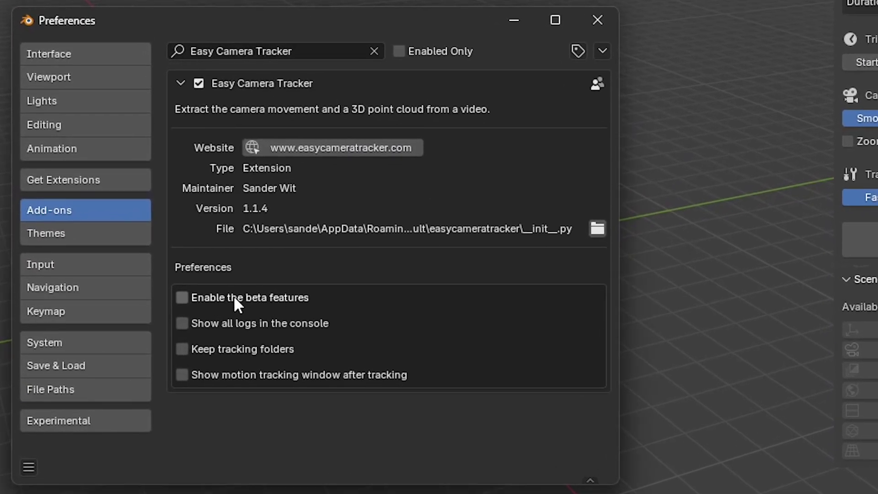
pyautogui.click(255, 297)
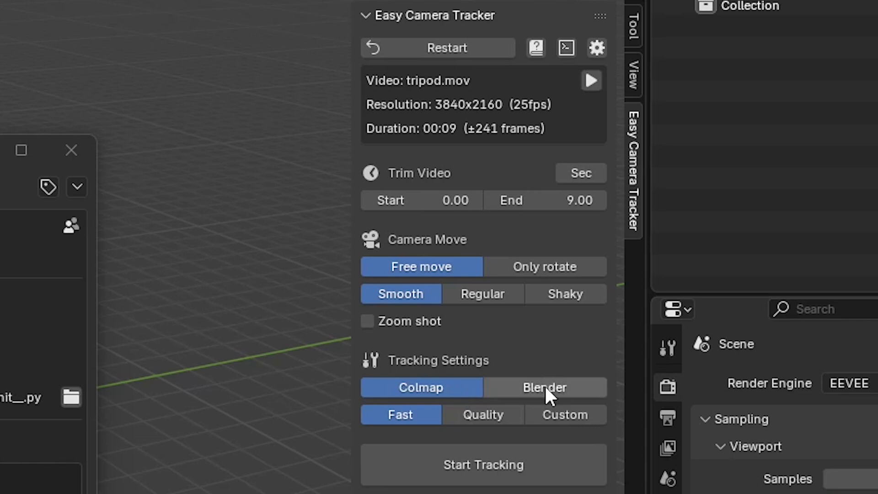
# - Send Preferences behind Blender and preview tripod.mov in an external video player
pyautogui.click(259, 161)
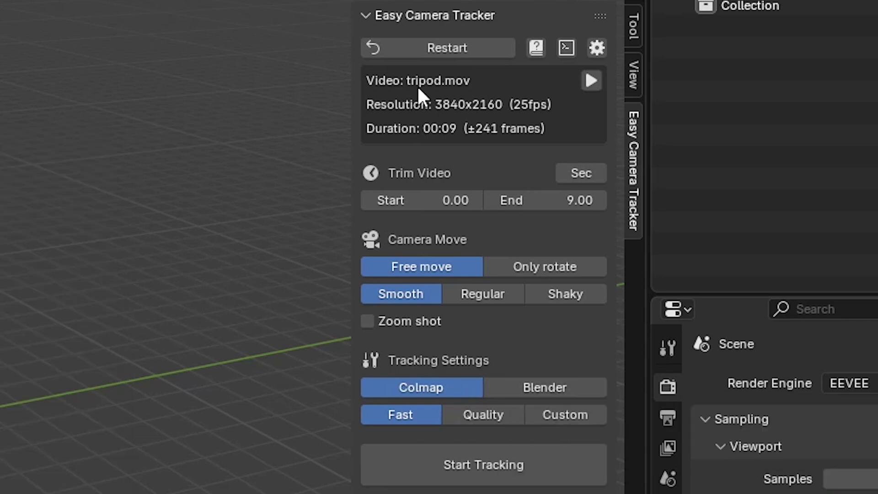
pyautogui.click(594, 82)
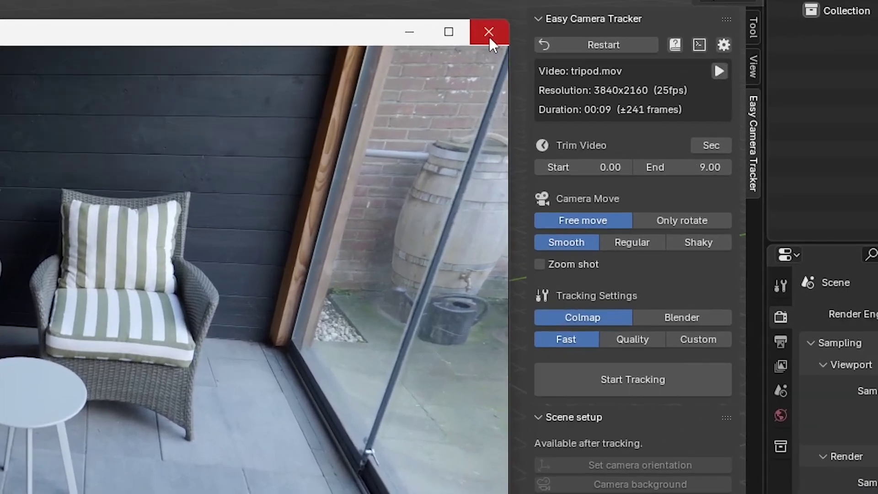
# - Track tripod.mov with Only rotate camera move, Regular motion and the Quality preset
pyautogui.click(489, 33)
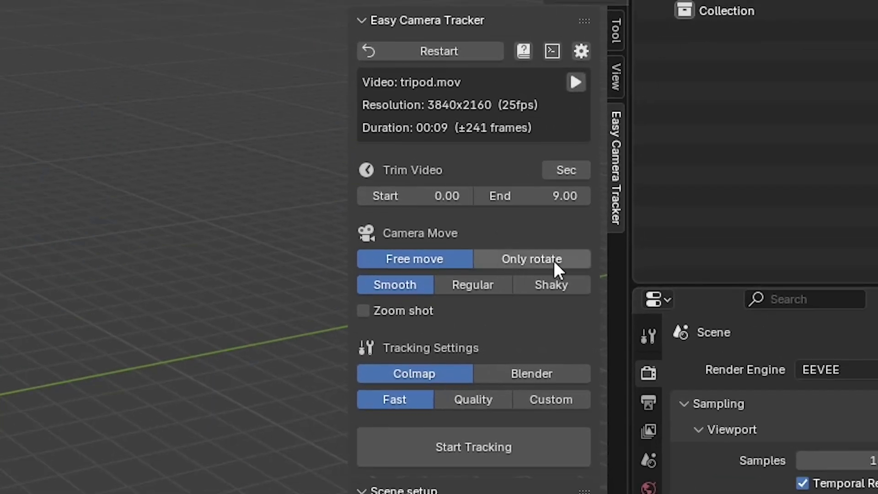
pyautogui.click(551, 262)
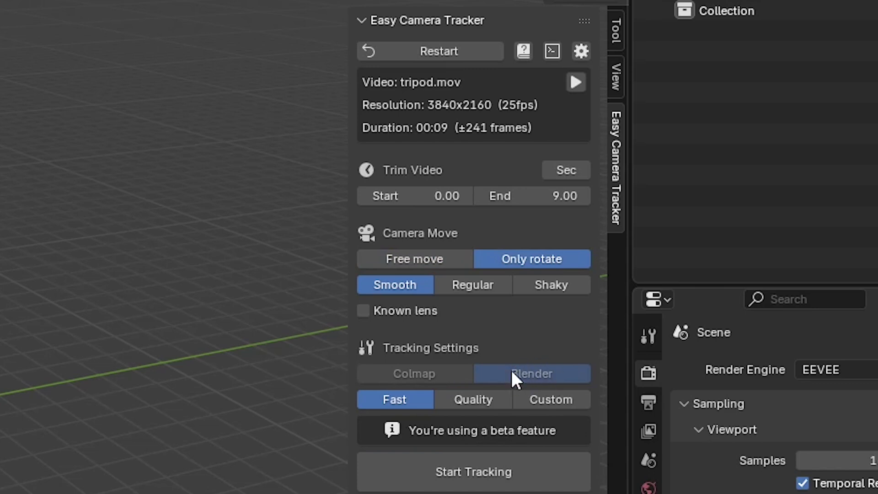
pyautogui.click(488, 285)
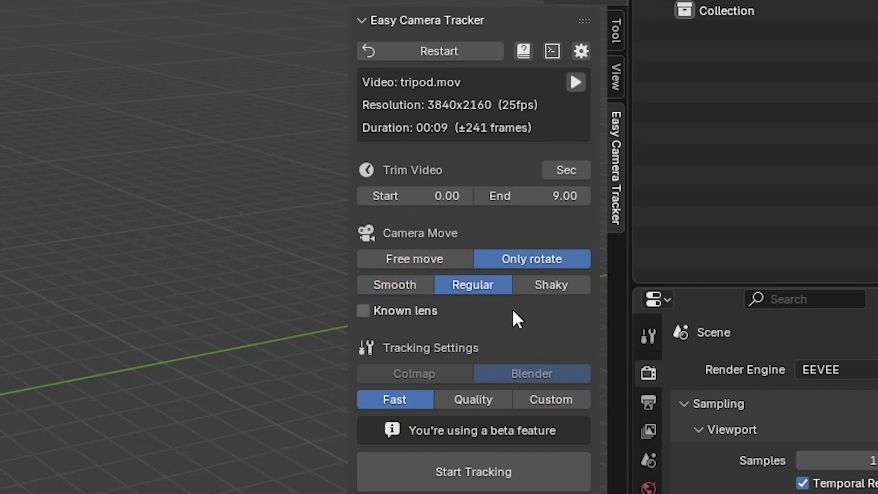
pyautogui.click(498, 398)
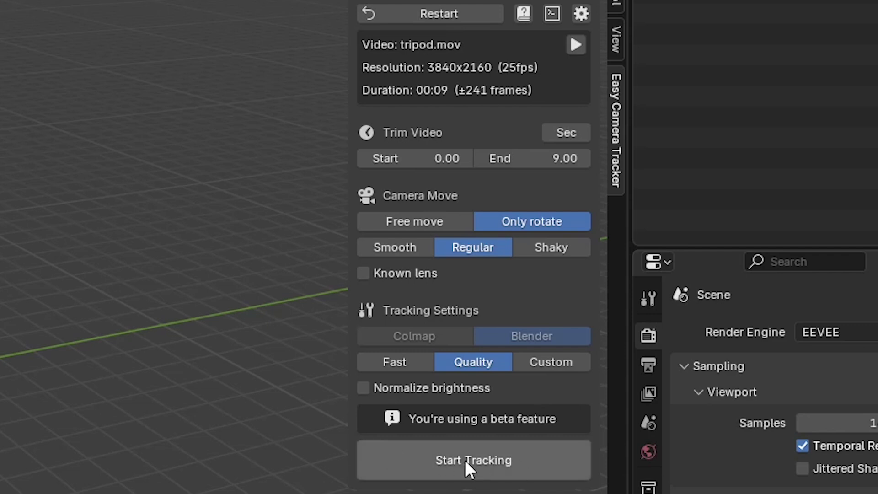
pyautogui.click(501, 460)
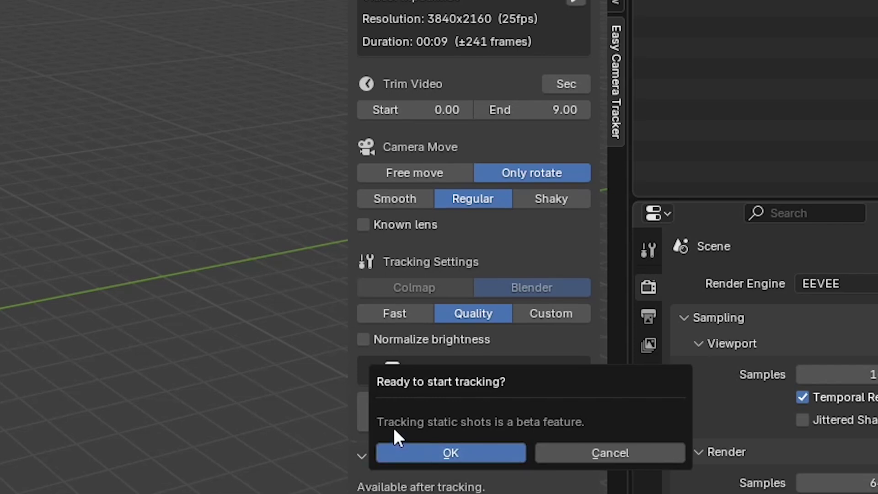
pyautogui.click(470, 453)
# - Open the console and inspect the solved horizon line and sphere empty in camera view
pyautogui.click(494, 64)
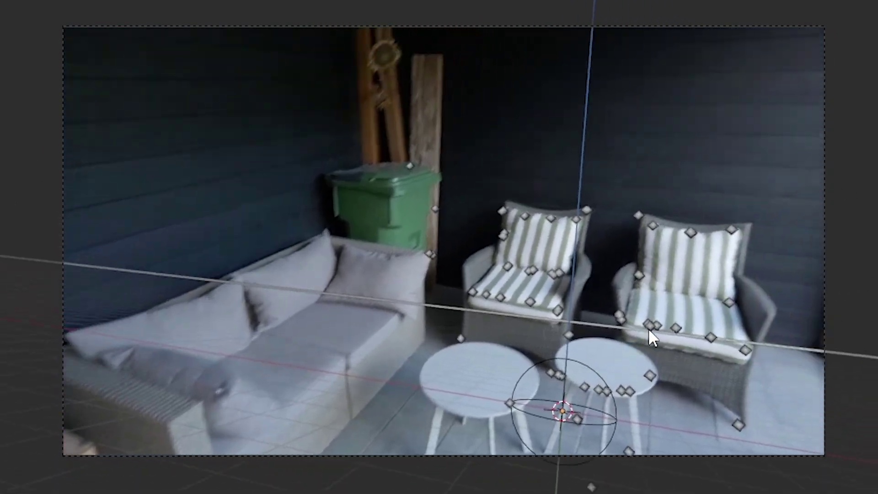
pyautogui.click(722, 241)
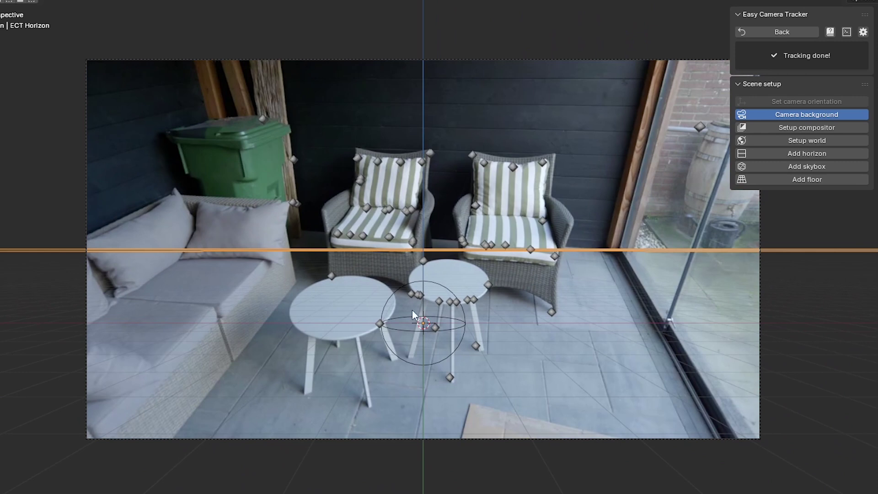
pyautogui.click(456, 325)
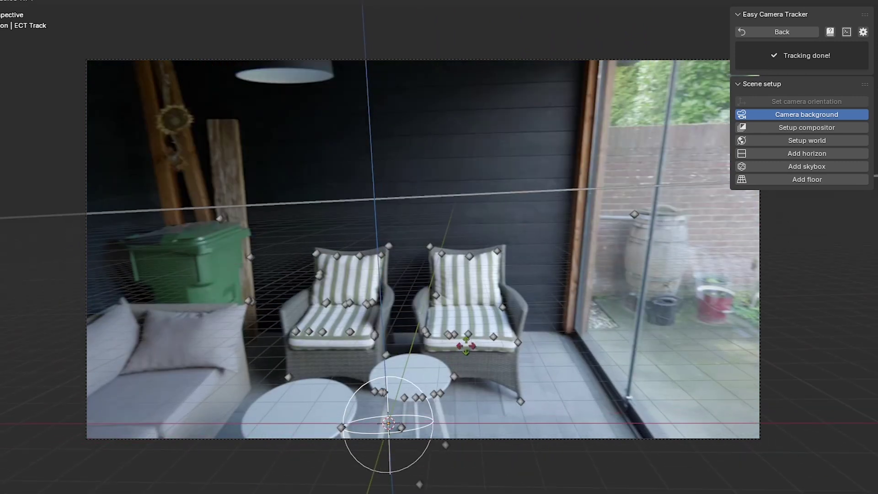
pyautogui.click(626, 356)
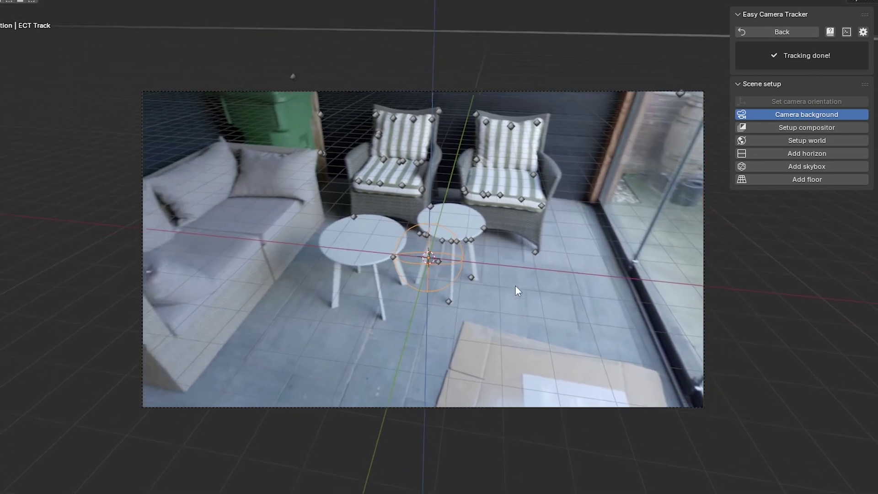
pyautogui.scroll(3, 517, 334)
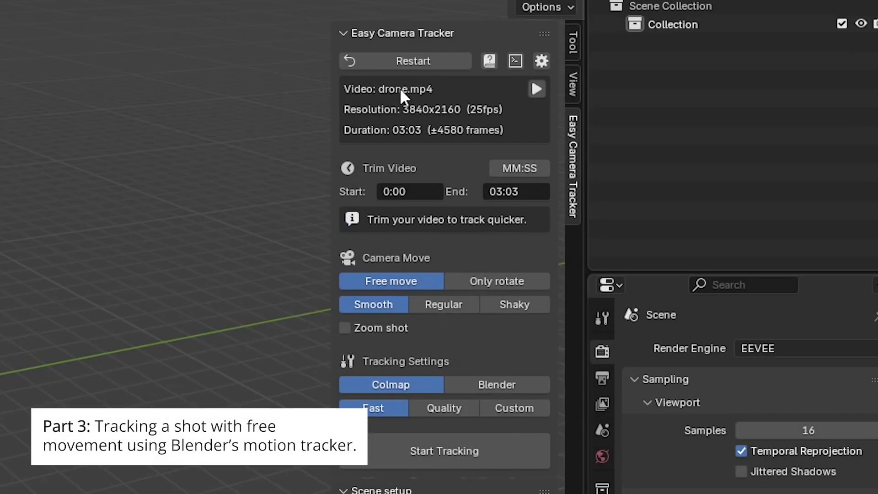
# - Preview drone.mp4, then trim it to start at 1:09 and end at 1:14
pyautogui.click(538, 89)
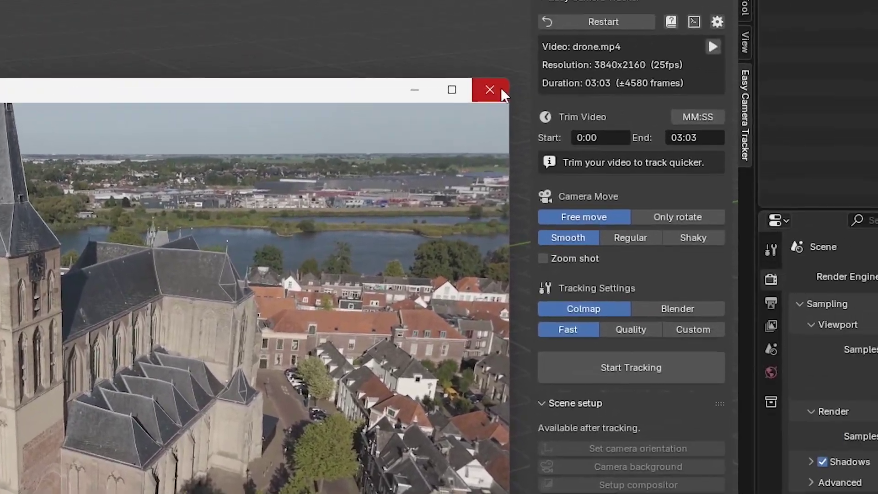
pyautogui.click(694, 51)
pyautogui.click(806, 94)
pyautogui.write('1:09')
pyautogui.press('Return')
pyautogui.click(543, 173)
pyautogui.write('1:16')
pyautogui.press('Return')
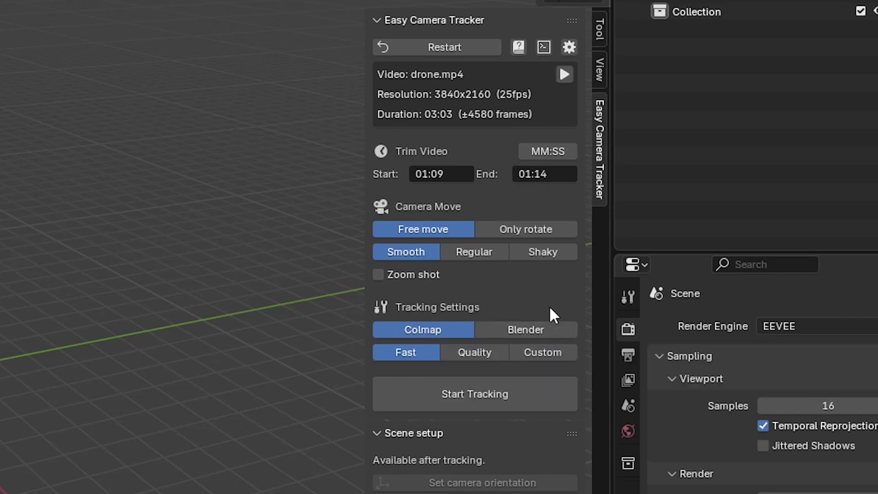
# - Track the trimmed drone clip using the Blender tracker with the Quality preset
pyautogui.click(538, 328)
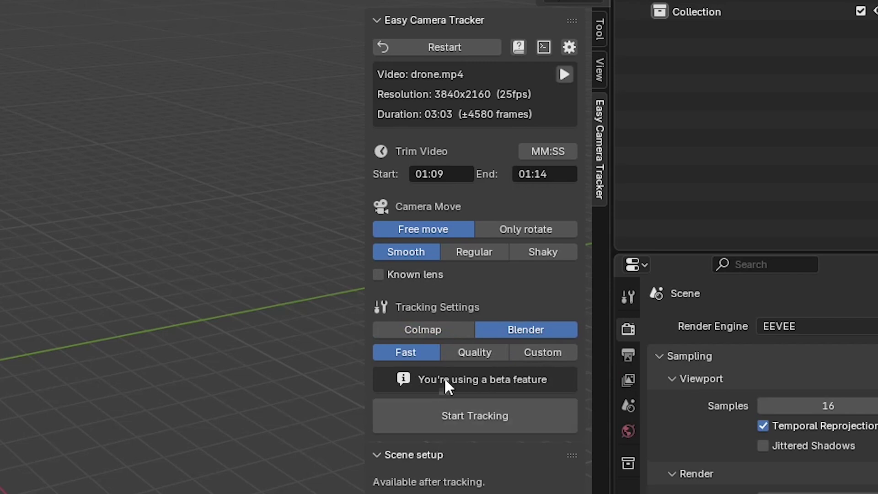
pyautogui.click(482, 352)
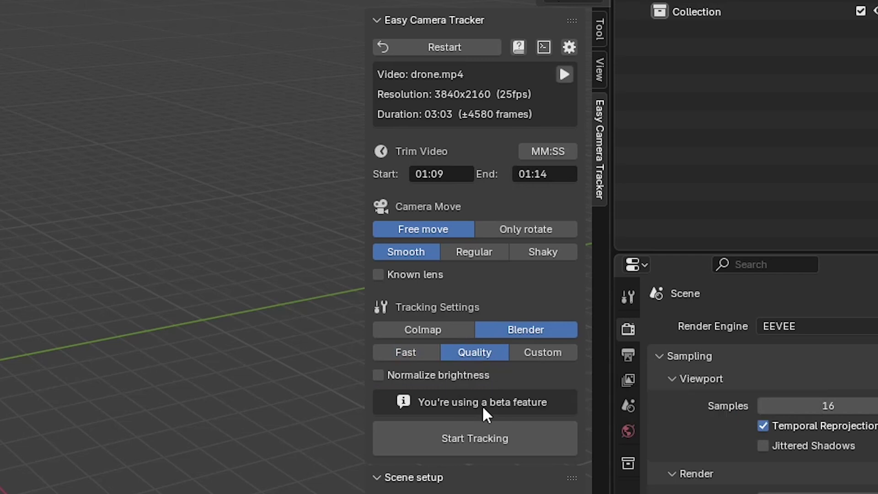
pyautogui.click(552, 355)
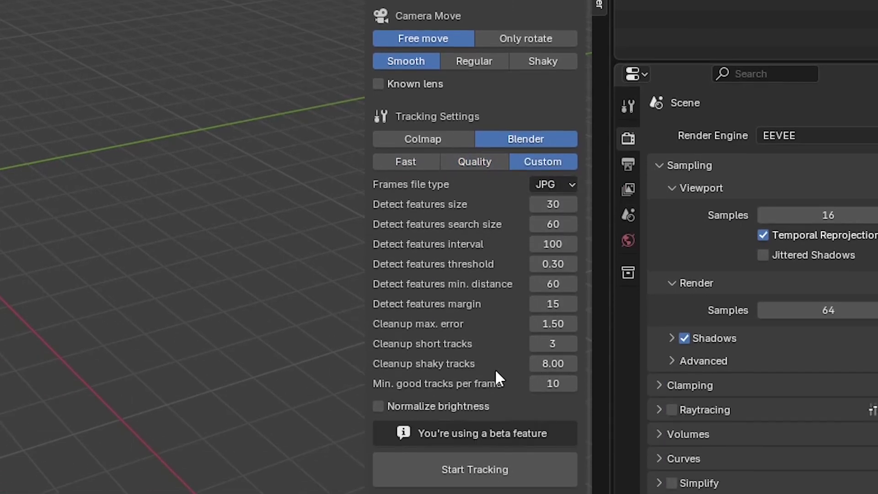
pyautogui.click(467, 164)
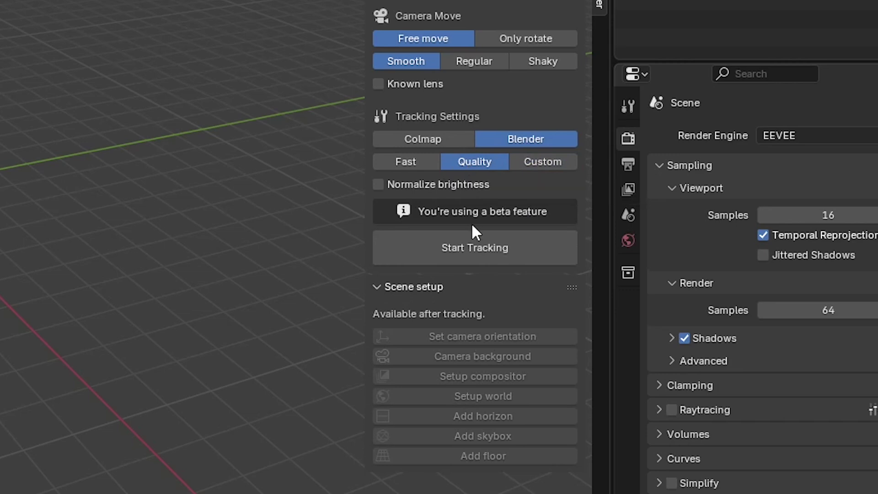
pyautogui.click(473, 249)
pyautogui.click(431, 287)
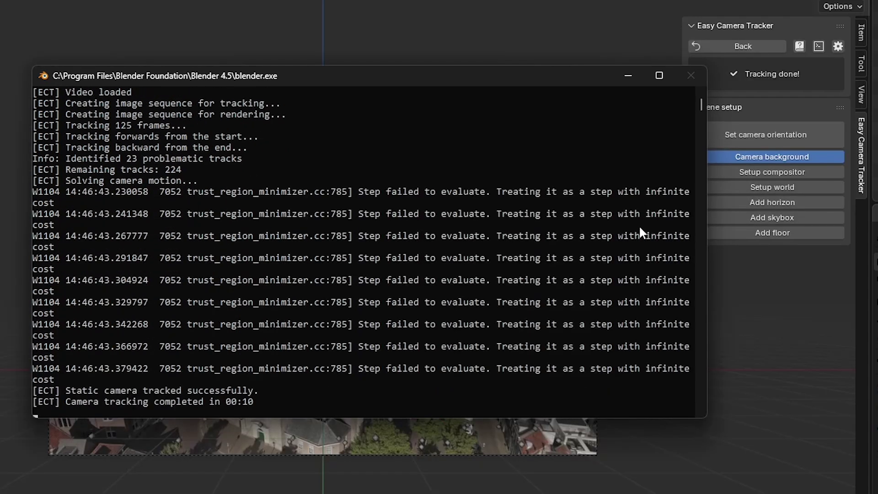
# - Widen the console and highlight the tracking success message
pyautogui.moveTo(708, 237); pyautogui.dragTo(855, 238)
pyautogui.moveTo(67, 392); pyautogui.dragTo(245, 390)
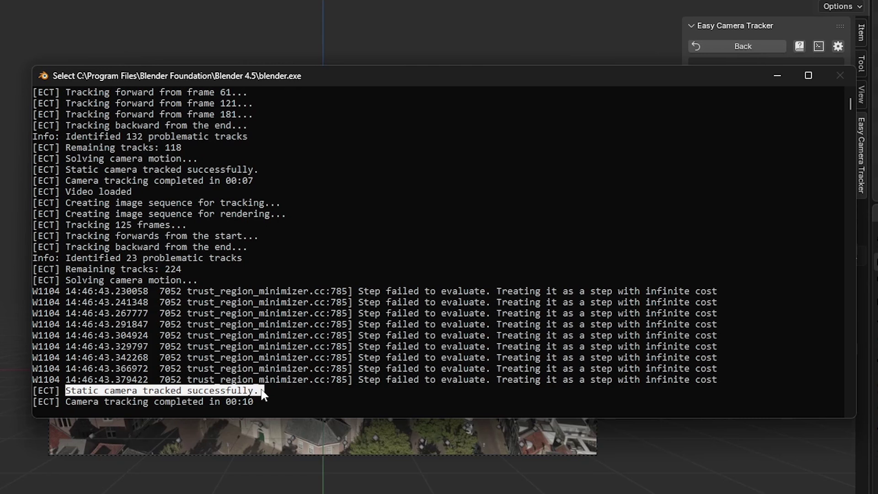
pyautogui.click(307, 453)
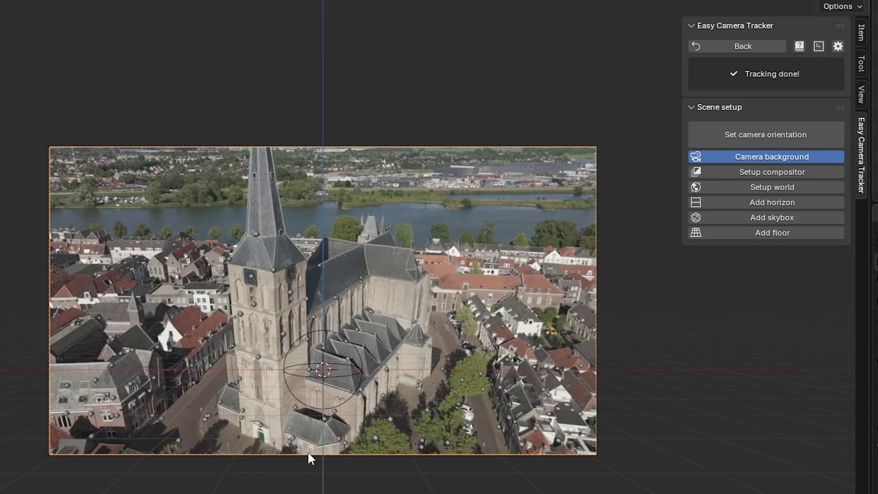
# - Inspect the church point cloud from camera view and select a street track point in Edit Mode
pyautogui.scroll(4, 421, 306)
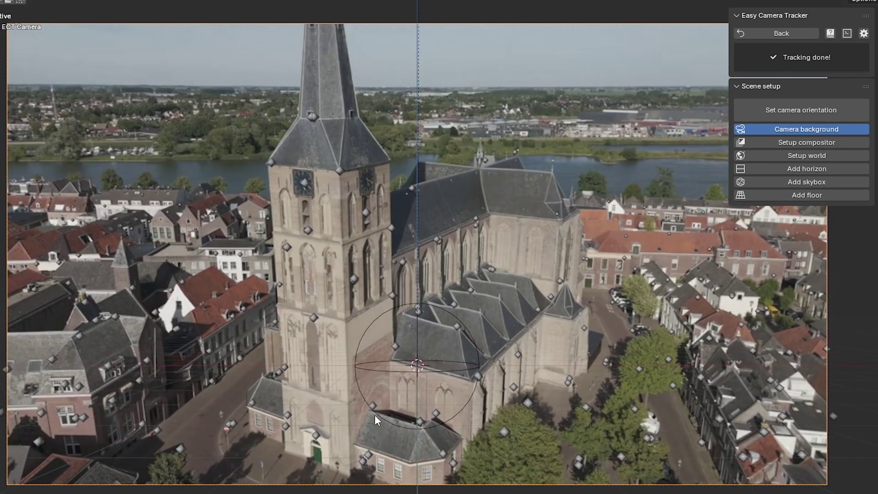
pyautogui.moveTo(334, 428); pyautogui.dragTo(523, 408, button='middle')
pyautogui.press('KP_0')
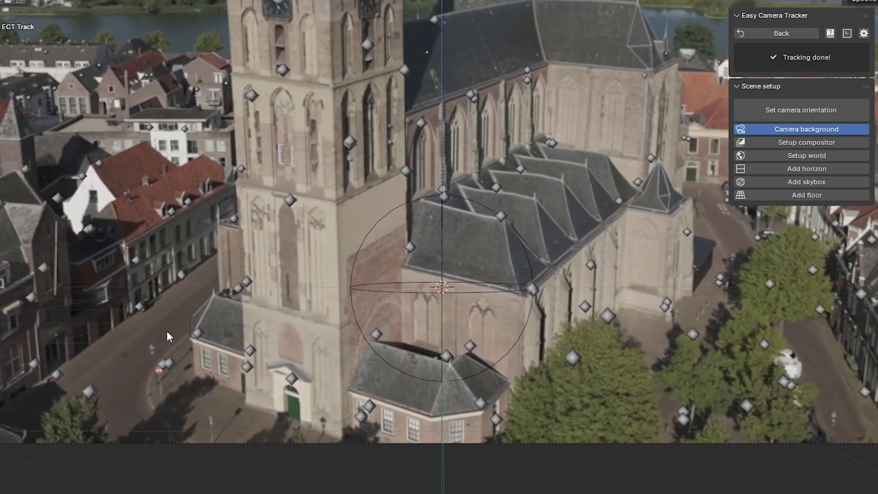
pyautogui.click(179, 292)
pyautogui.press('Tab')
pyautogui.click(139, 319)
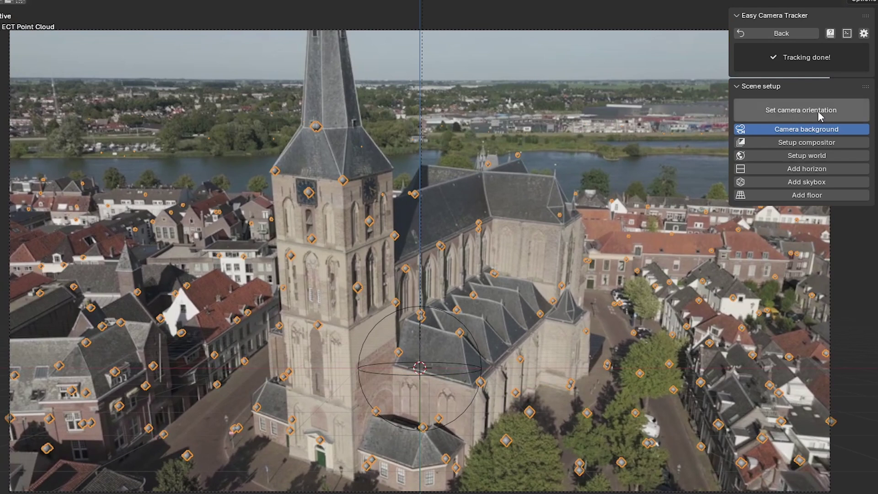
# - Orient the tracked camera from the chosen points, reposition the sphere and pick a ground face
pyautogui.click(810, 116)
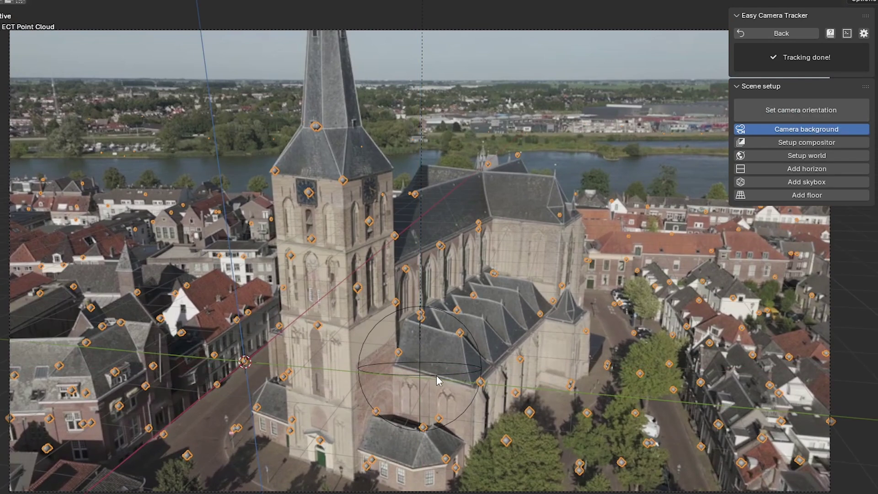
pyautogui.click(437, 375)
pyautogui.press('g')
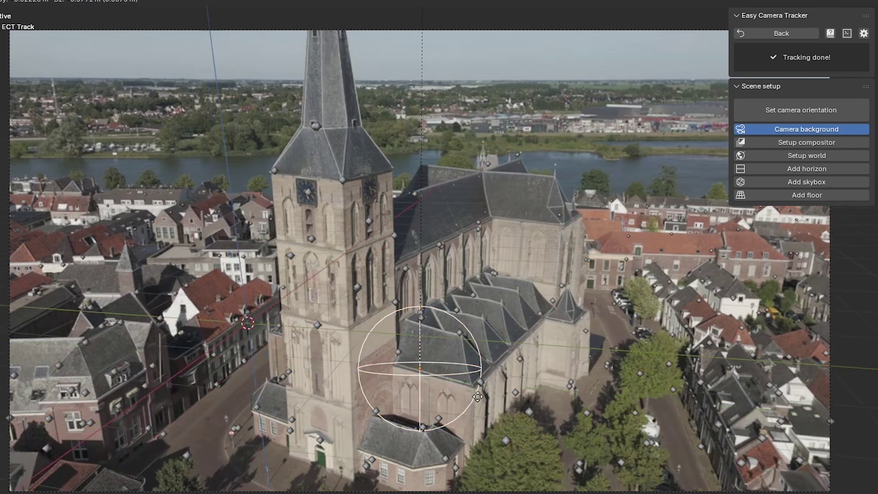
pyautogui.click(392, 375)
pyautogui.scroll(-1, 284, 338)
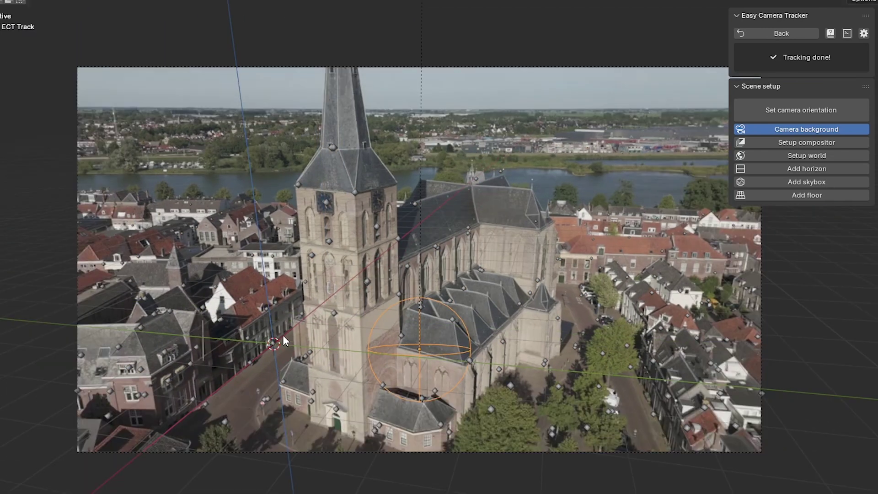
pyautogui.click(277, 347)
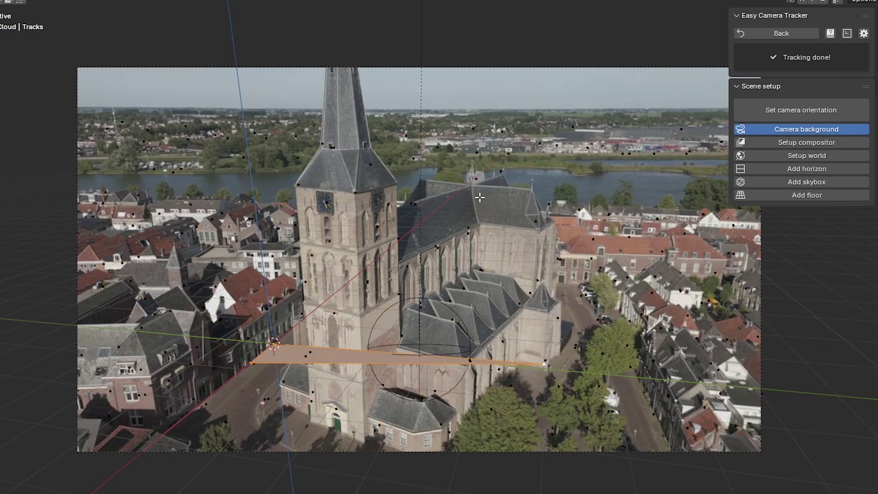
pyautogui.press('Tab')
pyautogui.scroll(3, 437, 328)
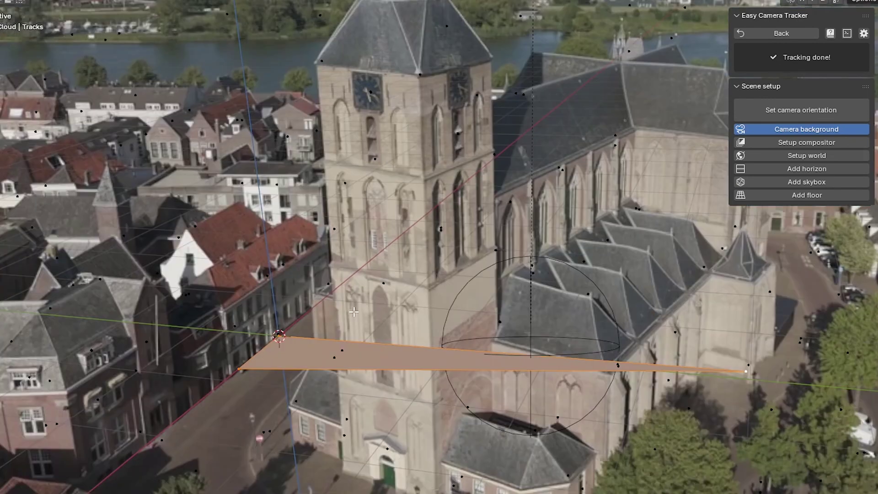
pyautogui.press('Tab')
pyautogui.scroll(-5, 537, 309)
# - Lower the sphere and scene origin along the Z axis
pyautogui.keyDown('shift'); pyautogui.moveTo(512, 334); pyautogui.dragTo(400, 310, button='middle'); pyautogui.keyUp('shift')
pyautogui.click(403, 298)
pyautogui.press('g')
pyautogui.hotkey('shift', 'z')
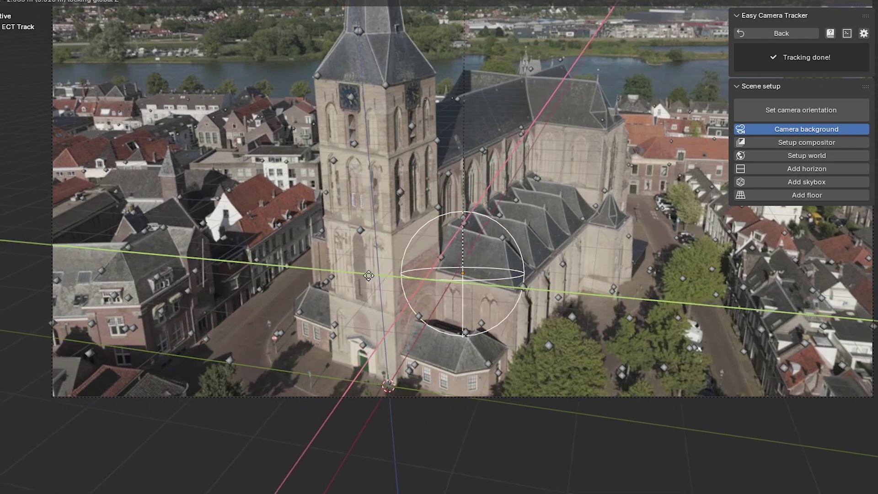
pyautogui.click(379, 402)
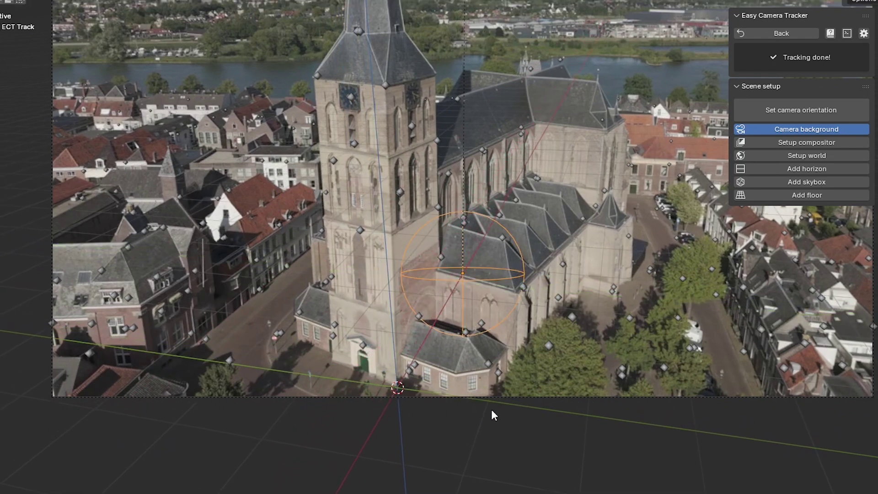
# - Rotate the scene, select ECT Horizon and open the system console
pyautogui.press('r')
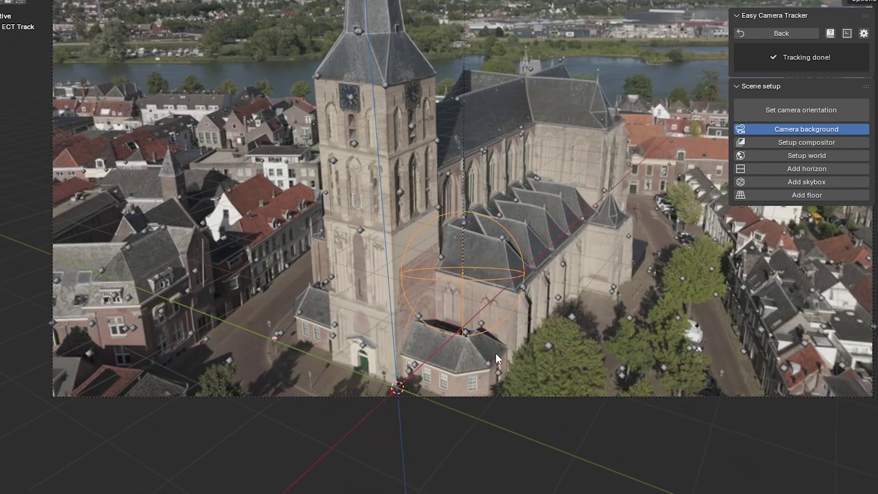
pyautogui.scroll(-2, 495, 353)
pyautogui.click(358, 399)
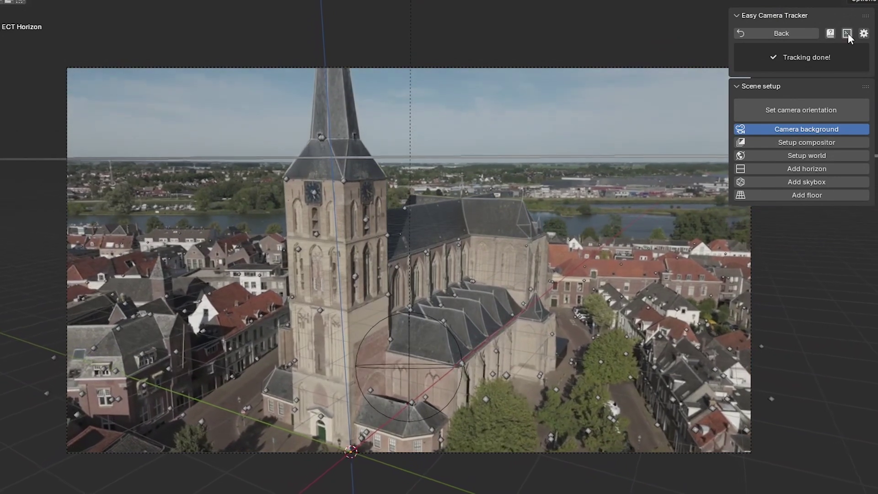
pyautogui.click(847, 33)
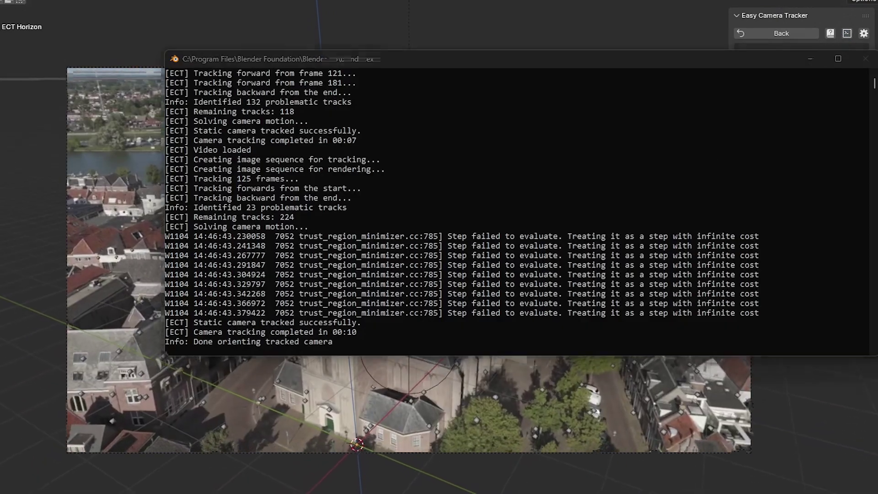
# - Close the console, go back to the tracker and delete the old track objects
pyautogui.click(474, 404)
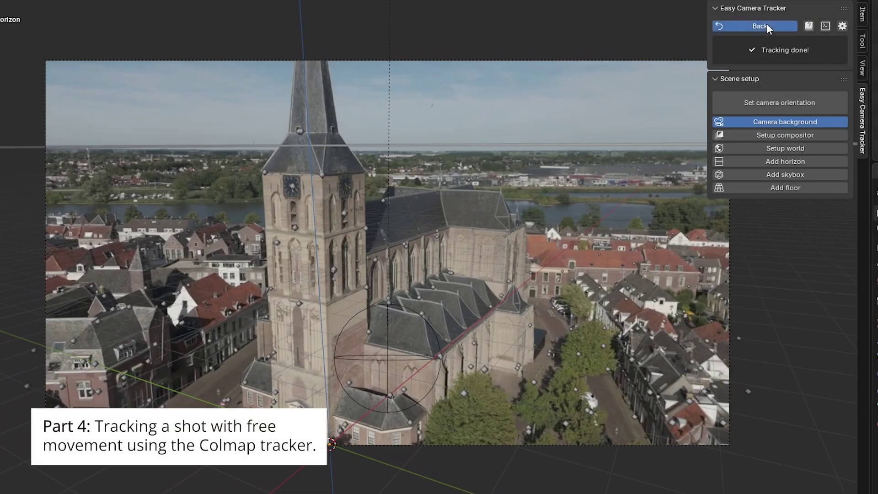
pyautogui.click(760, 26)
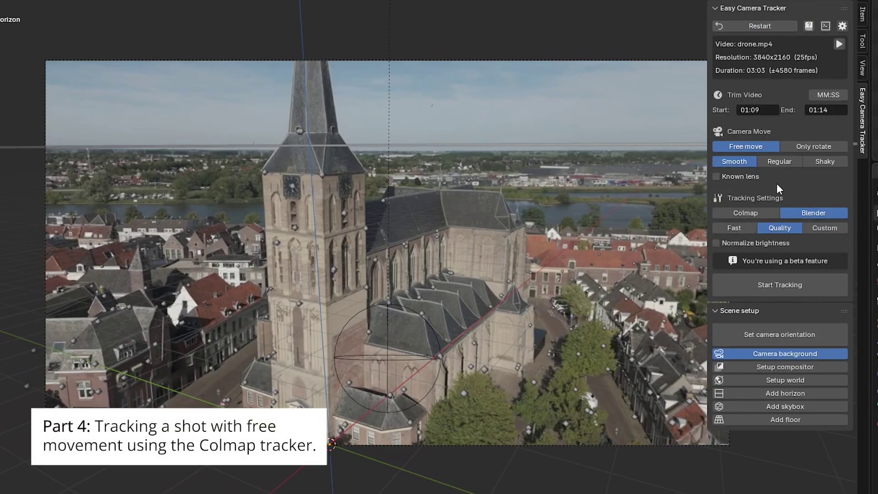
pyautogui.press('x')
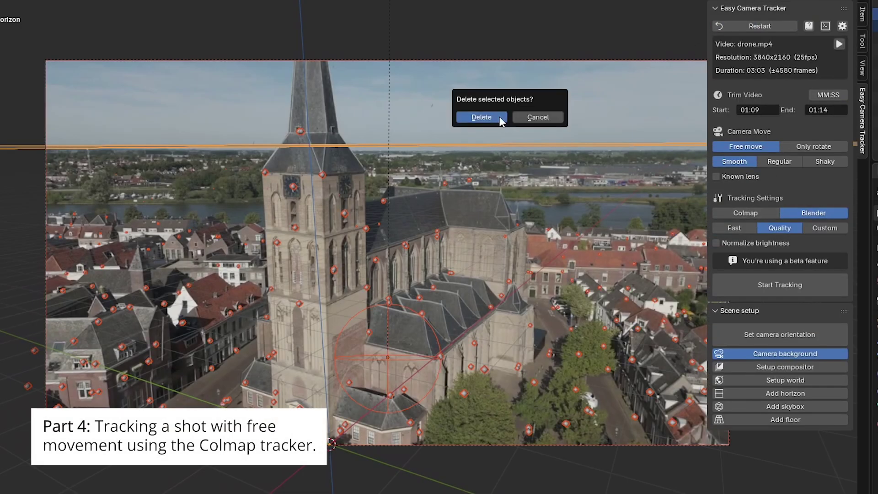
pyautogui.click(499, 117)
# - Re-track the drone shot with Colmap in Fast mode
pyautogui.click(764, 212)
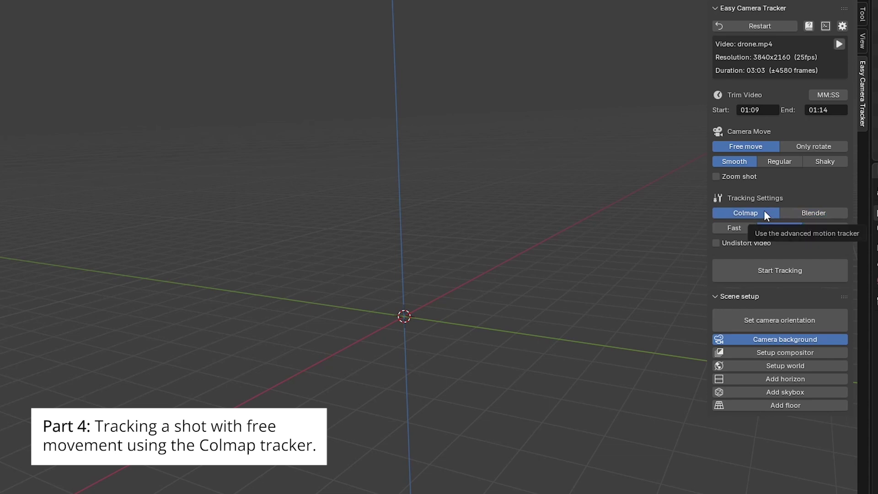
pyautogui.click(734, 228)
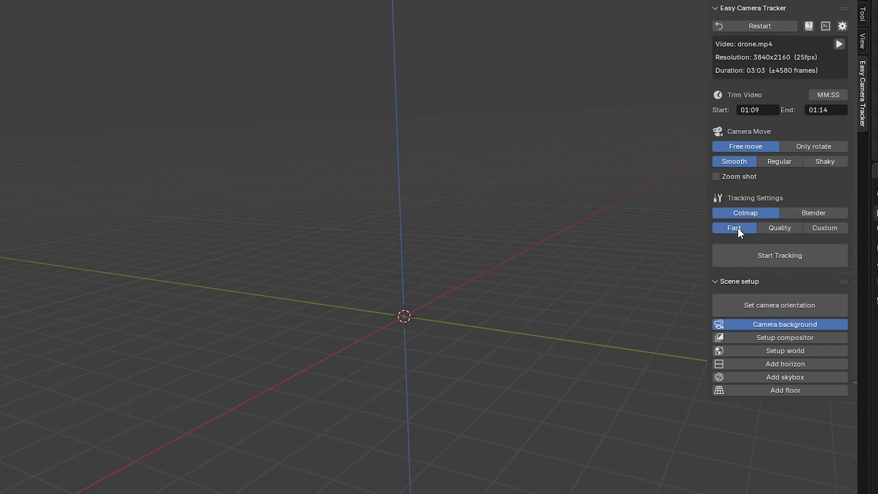
pyautogui.click(787, 253)
pyautogui.click(785, 277)
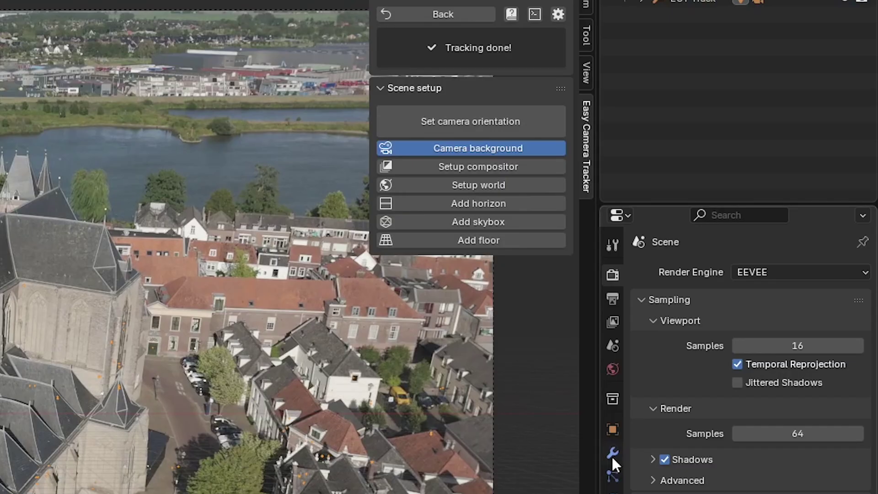
# - Set the point cloud Radius to 0.21 m and raise the cleanup Distance to about 8.83 m
pyautogui.click(613, 452)
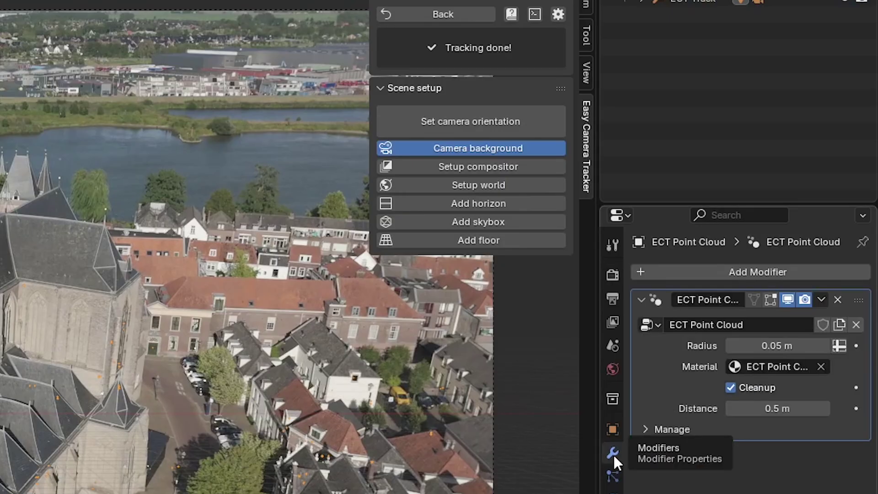
pyautogui.moveTo(761, 345); pyautogui.dragTo(770, 345)
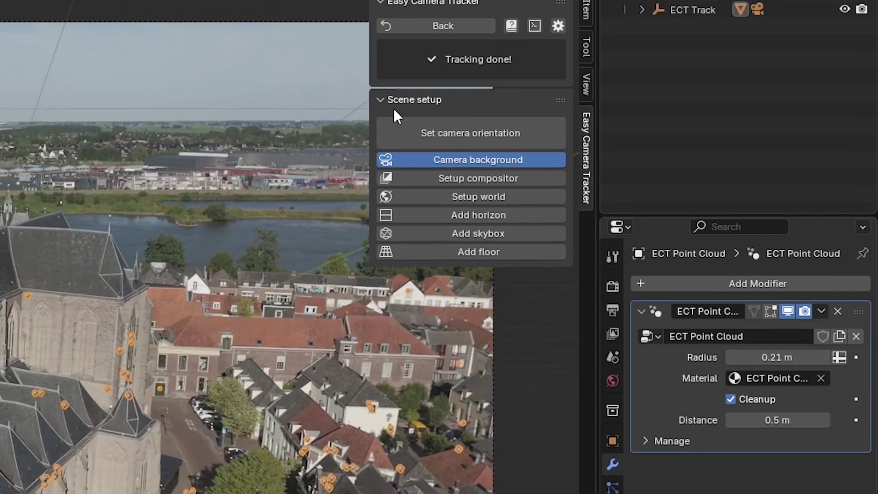
pyautogui.click(479, 13)
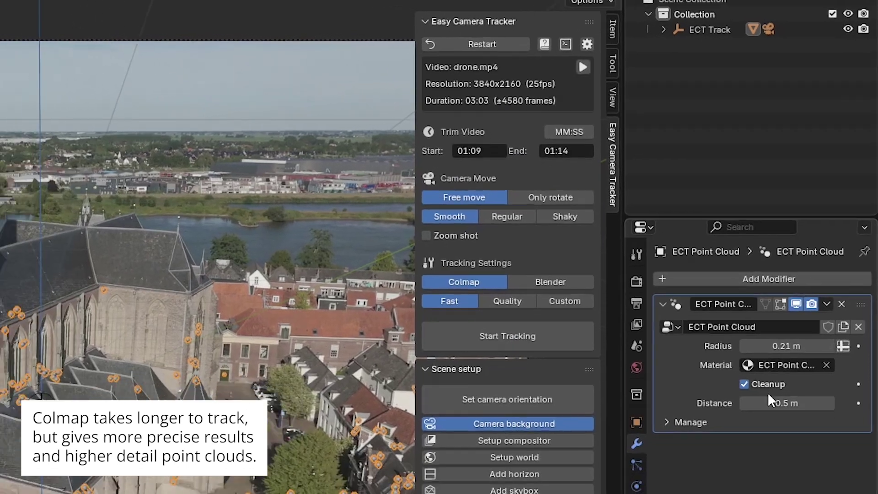
pyautogui.moveTo(778, 436); pyautogui.dragTo(846, 436)
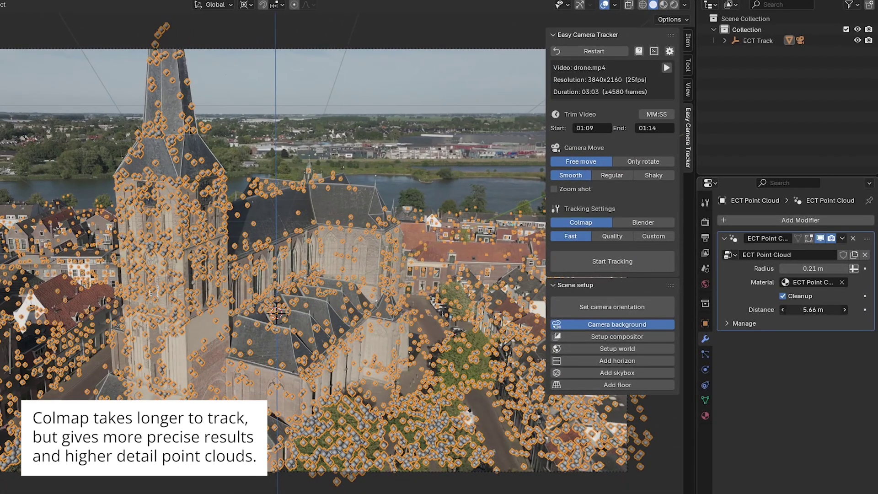
pyautogui.moveTo(814, 310)
pyautogui.mouseDown()
pyautogui.moveTo(846, 310)
pyautogui.moveTo(810, 309)
pyautogui.mouseUp()
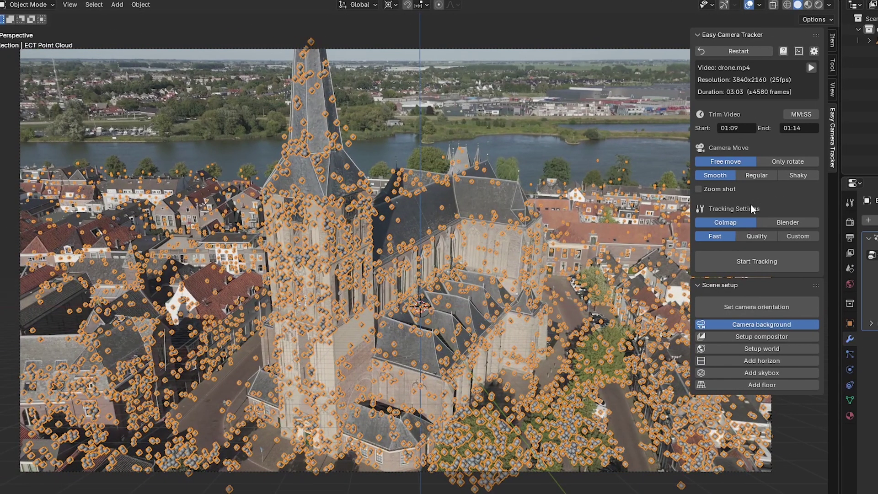
# - In Material Preview, hide the camera background and enter the point cloud's edit mode with nothing selected
pyautogui.click(808, 4)
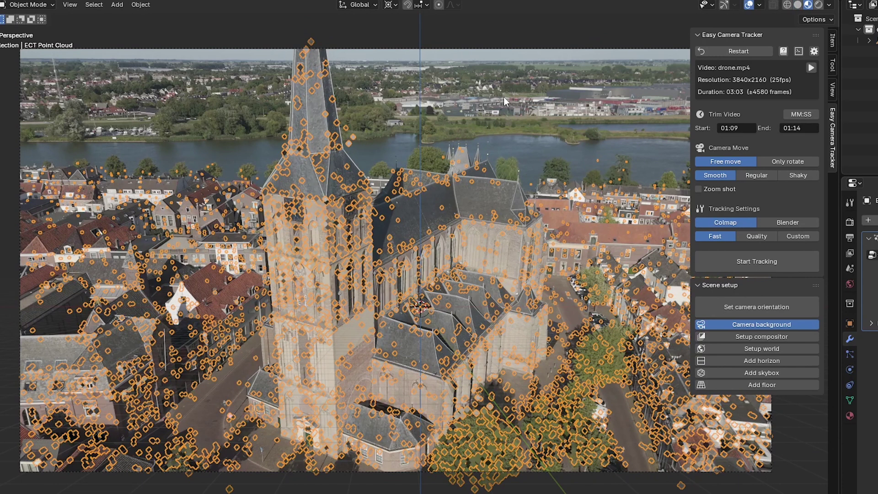
pyautogui.click(758, 324)
pyautogui.click(507, 106)
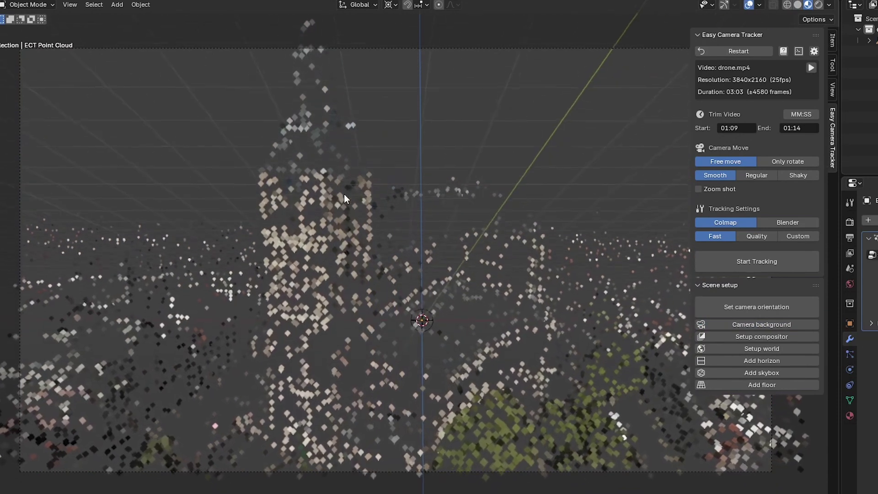
pyautogui.moveTo(344, 278); pyautogui.dragTo(344, 339, button='middle')
pyautogui.click(303, 333)
pyautogui.press('Tab')
pyautogui.hotkey('alt', 'a')
# - Orient the scene to three chosen floor points and show the drone footage behind the camera again
pyautogui.moveTo(379, 362); pyautogui.dragTo(386, 384, button='middle')
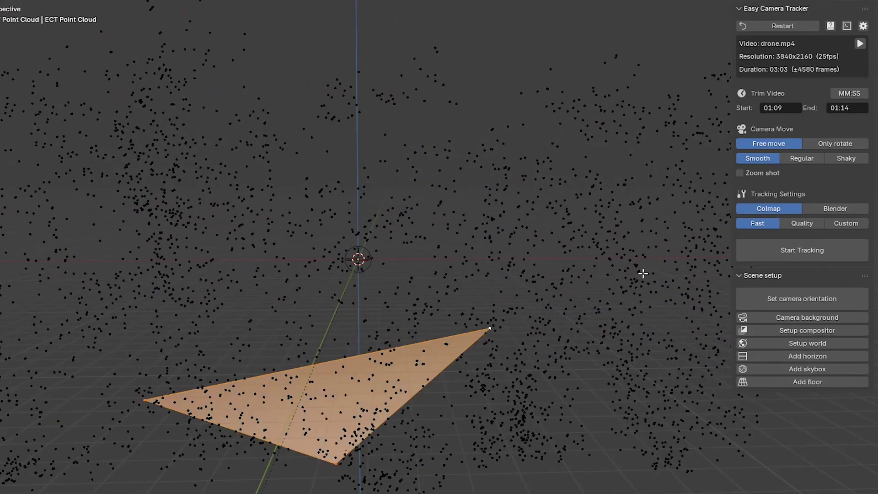
pyautogui.press('Tab')
pyautogui.click(803, 300)
pyautogui.moveTo(447, 246); pyautogui.dragTo(491, 232, button='middle')
pyautogui.click(490, 229)
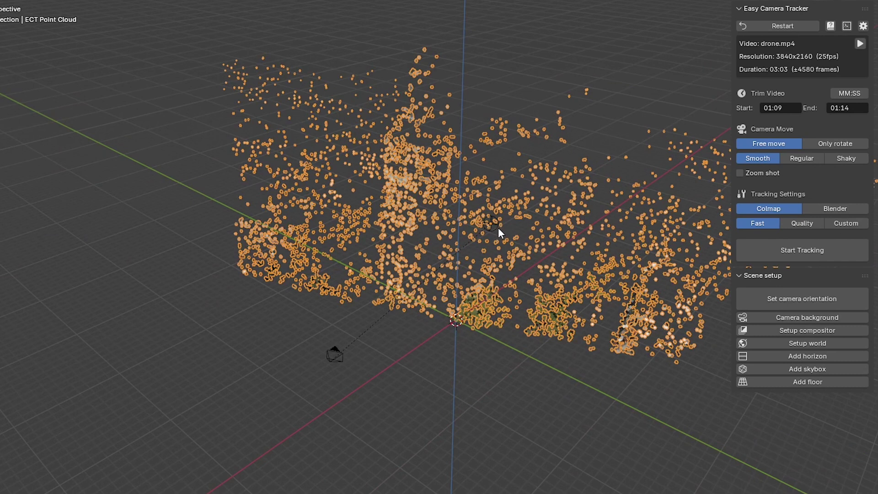
pyautogui.click(493, 229)
pyautogui.press('KP_Decimal')
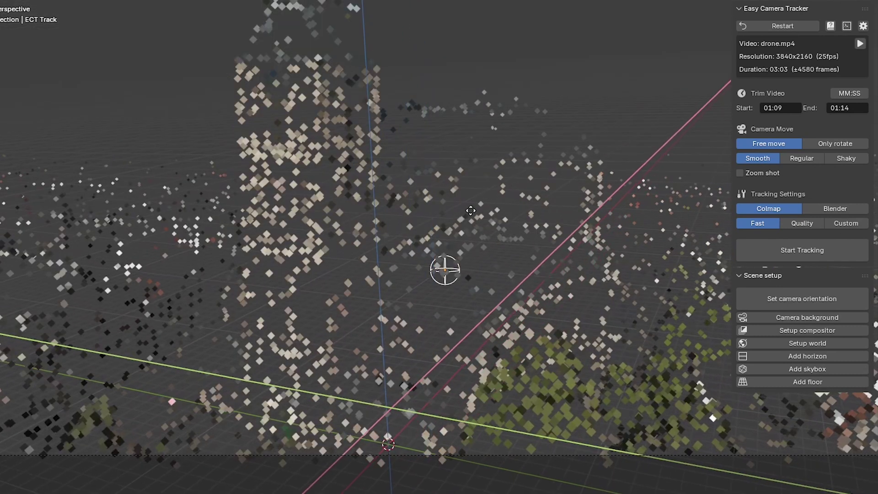
pyautogui.click(818, 318)
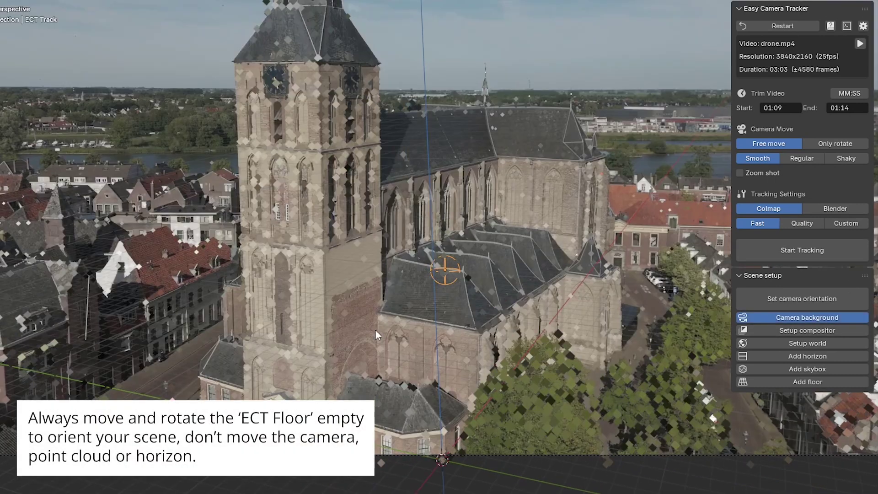
# - Add a horizon line, rotate it level with the distant skyline, and play the animation to check
pyautogui.scroll(-3, 437, 320)
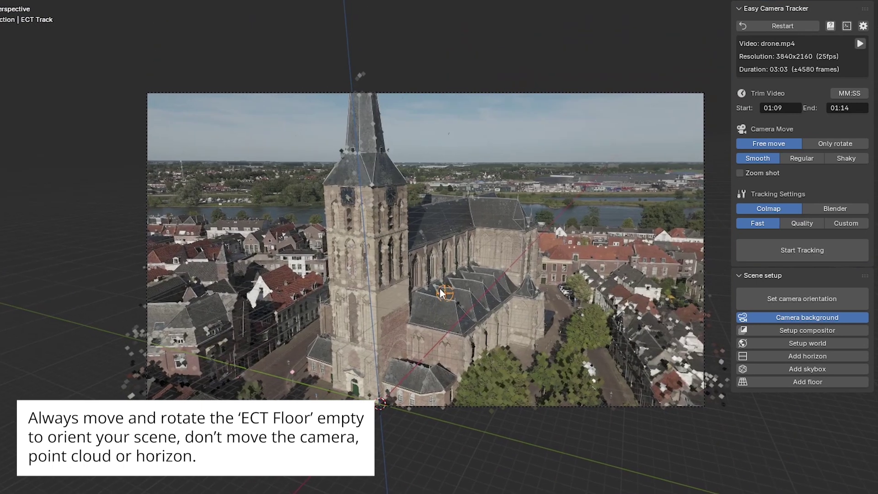
pyautogui.click(803, 356)
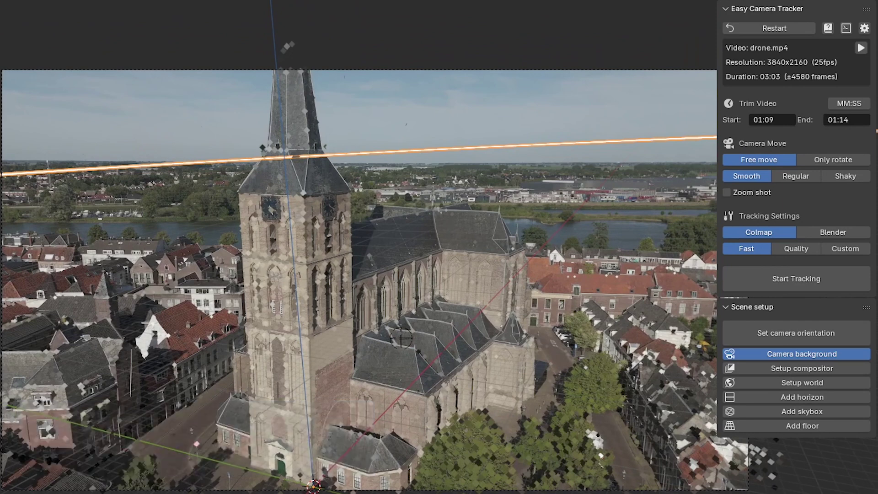
pyautogui.press('r')
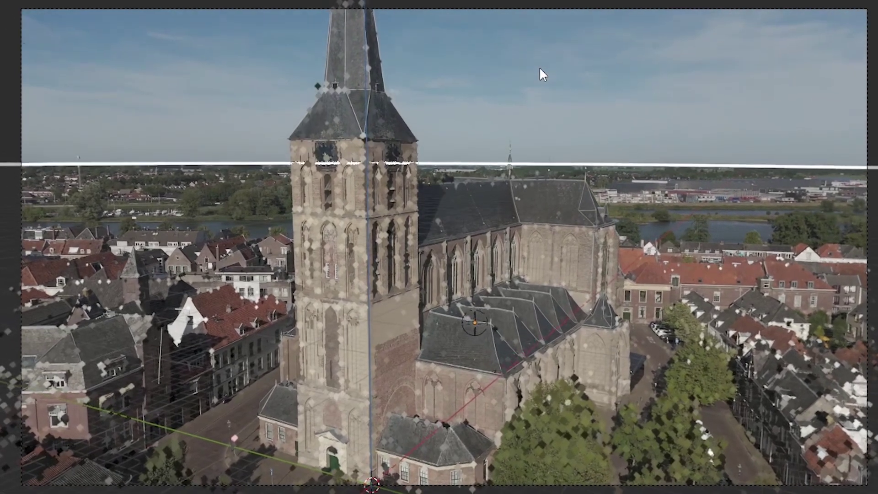
pyautogui.press('space')
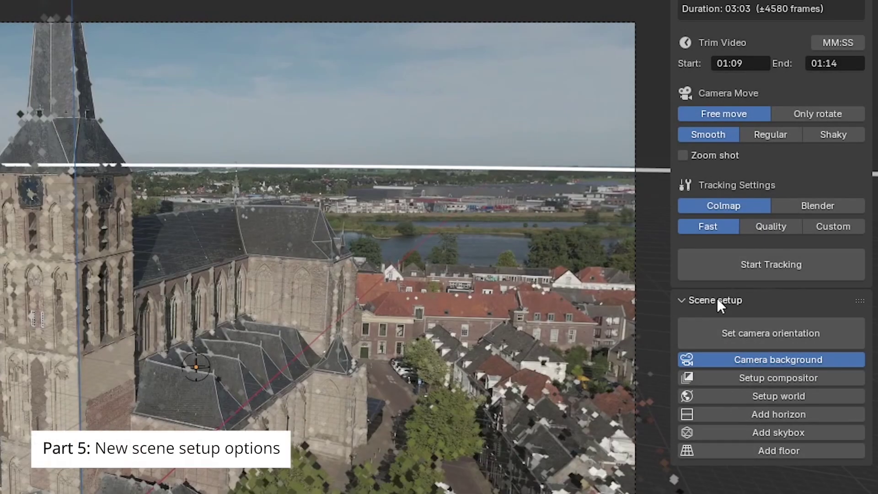
# - Add a floor under the footage and make its material shadeless
pyautogui.scroll(5, 714, 229)
pyautogui.click(703, 32)
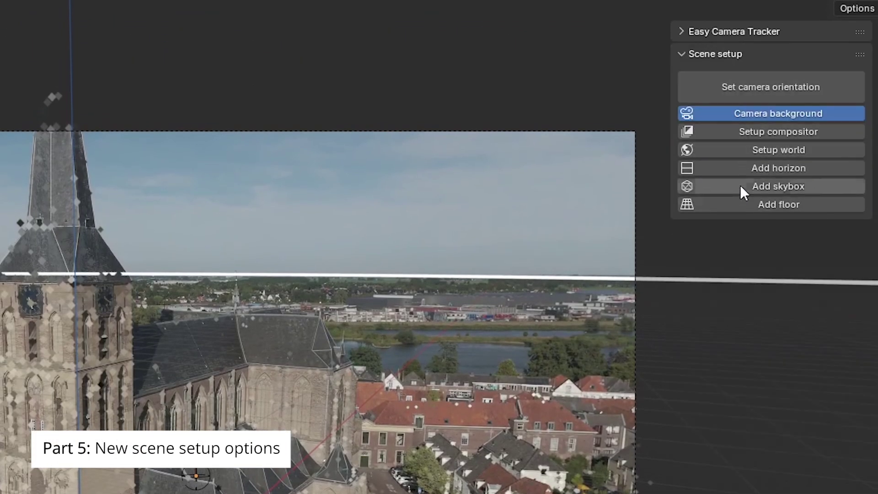
pyautogui.click(772, 206)
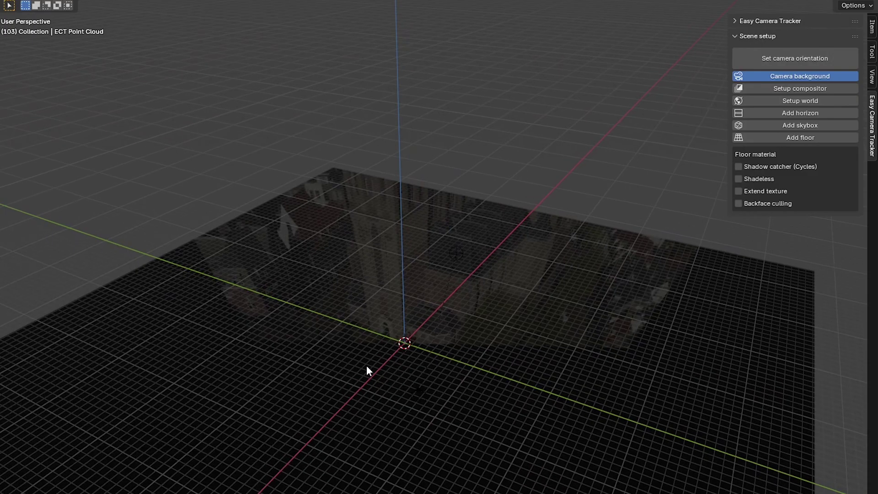
pyautogui.moveTo(367, 366); pyautogui.dragTo(491, 335, button='middle')
pyautogui.click(763, 179)
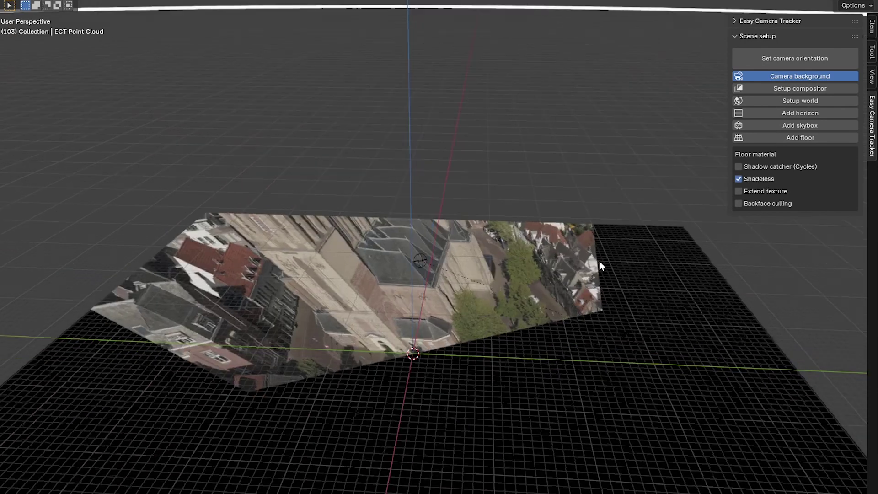
pyautogui.press('KP_0')
pyautogui.keyDown('shift'); pyautogui.moveTo(354, 378); pyautogui.dragTo(373, 323, button='middle'); pyautogui.keyUp('shift')
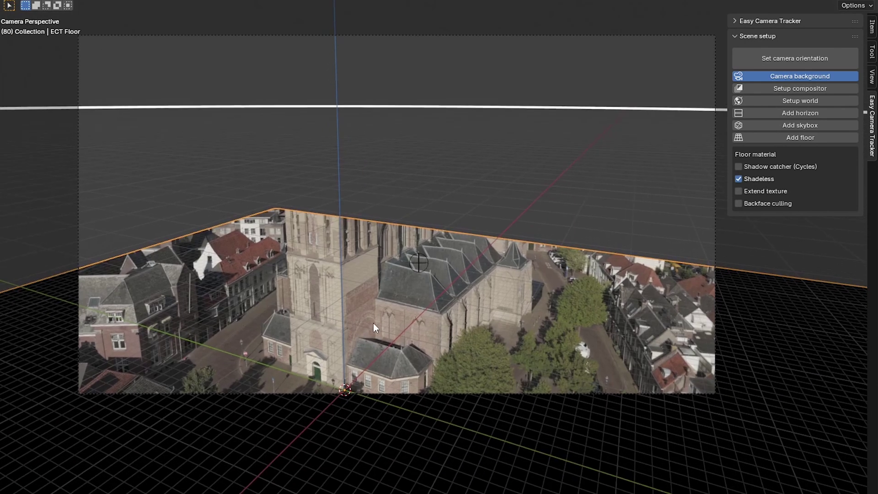
# - Add a cube block scaled up to the church tower's height, and widen the Properties column
pyautogui.press('Tab')
pyautogui.hotkey('shift', 'a')
pyautogui.click(383, 352)
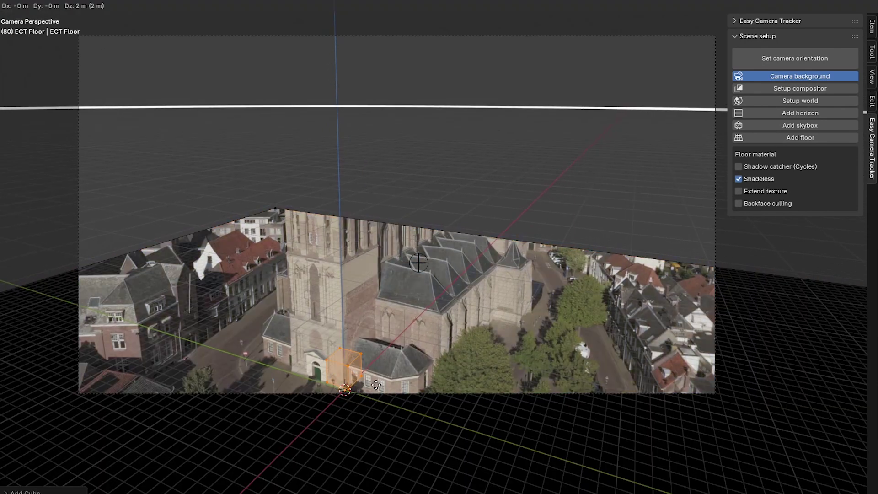
pyautogui.scroll(5, 376, 385)
pyautogui.press('s')
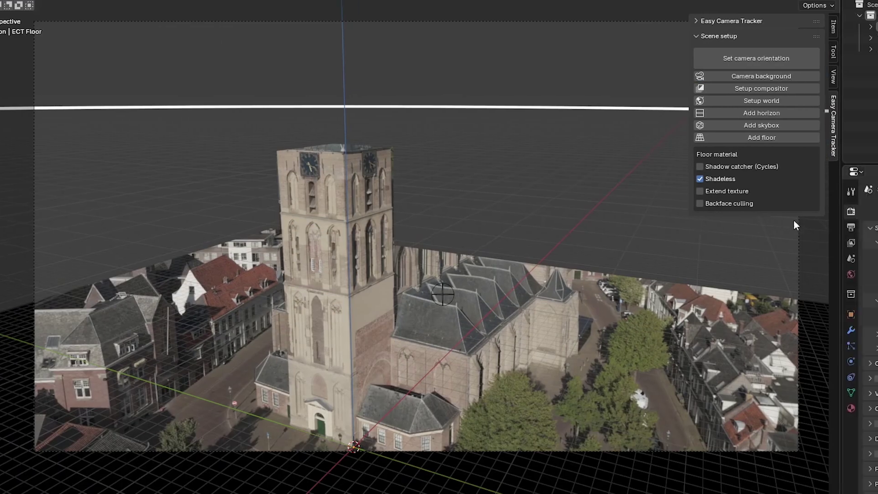
pyautogui.moveTo(842, 222); pyautogui.dragTo(700, 224)
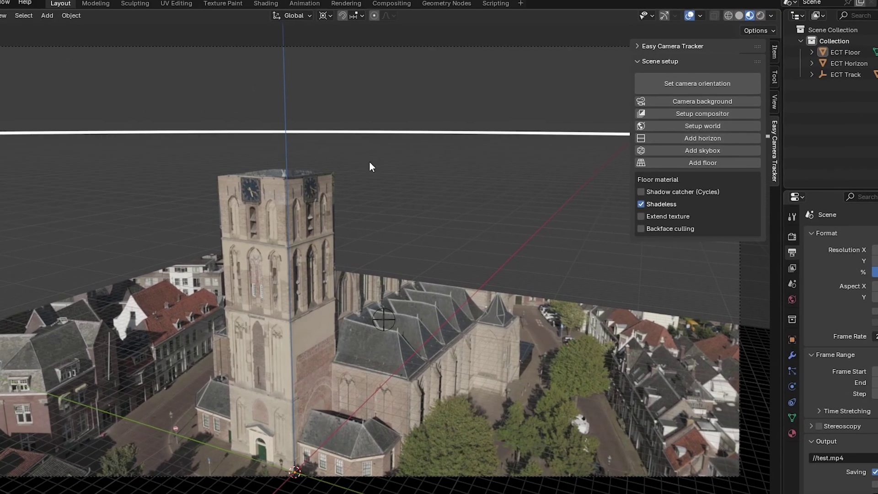
# - Test-render at 35%, exclude ECT Horizon from renders, and re-render to confirm it's gone
pyautogui.press('F12')
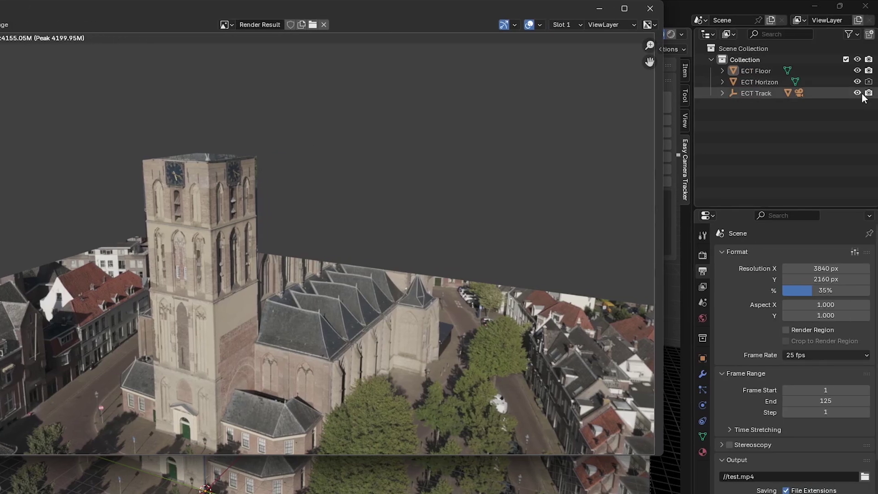
pyautogui.click(869, 81)
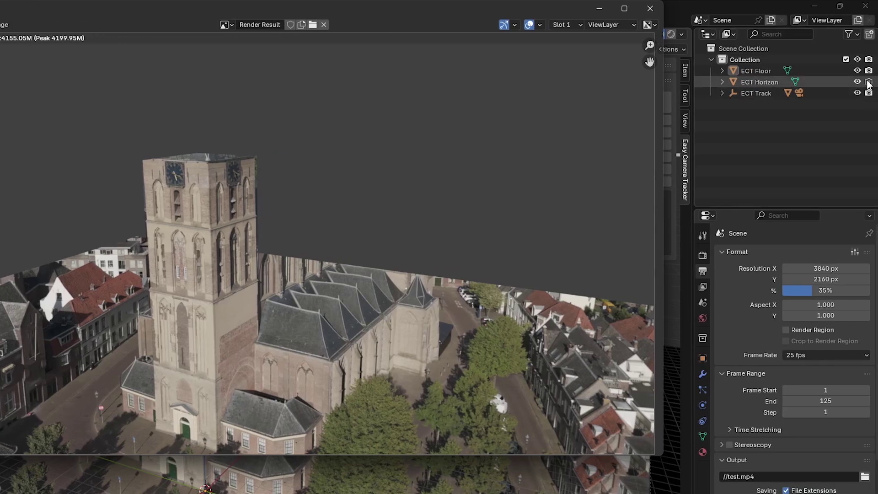
pyautogui.click(724, 93)
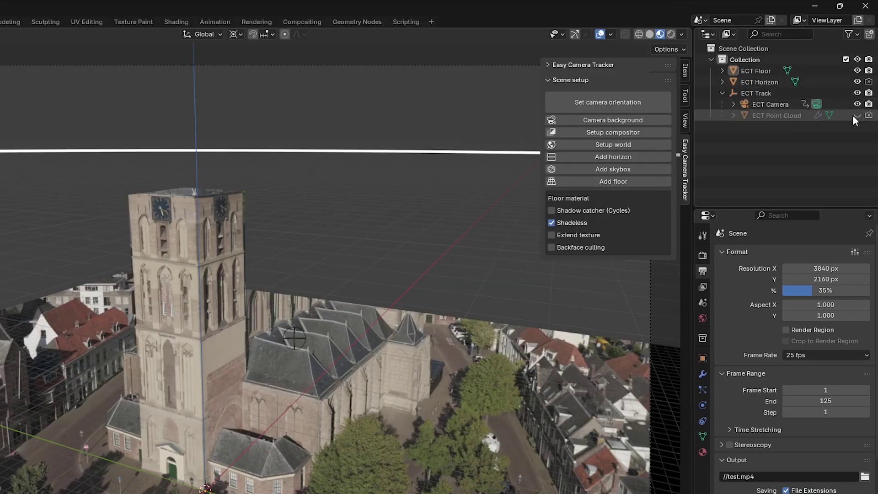
pyautogui.press('F12')
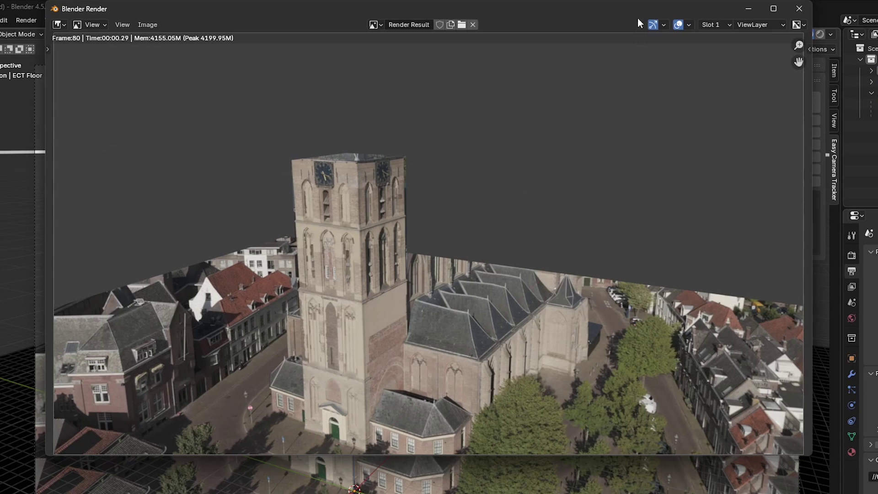
pyautogui.press('Escape')
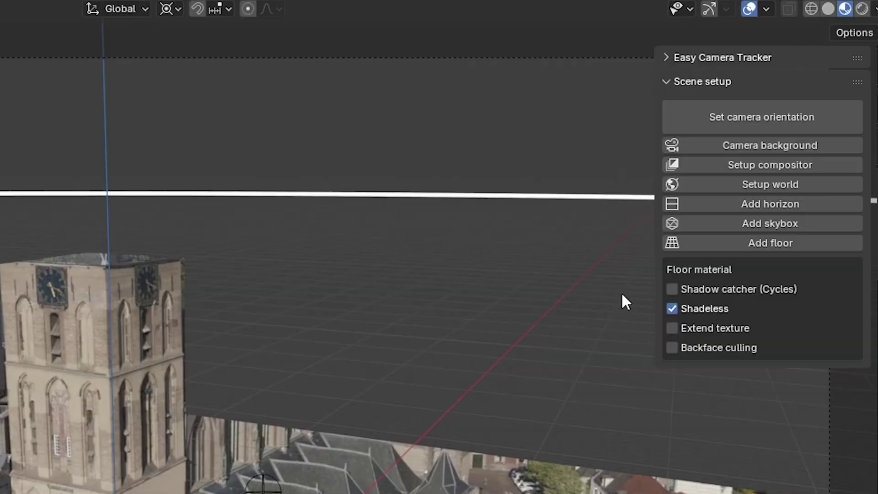
# - Set the drone video as the world background, show Scene World in the viewport, and test-render
pyautogui.click(770, 182)
pyautogui.click(876, 10)
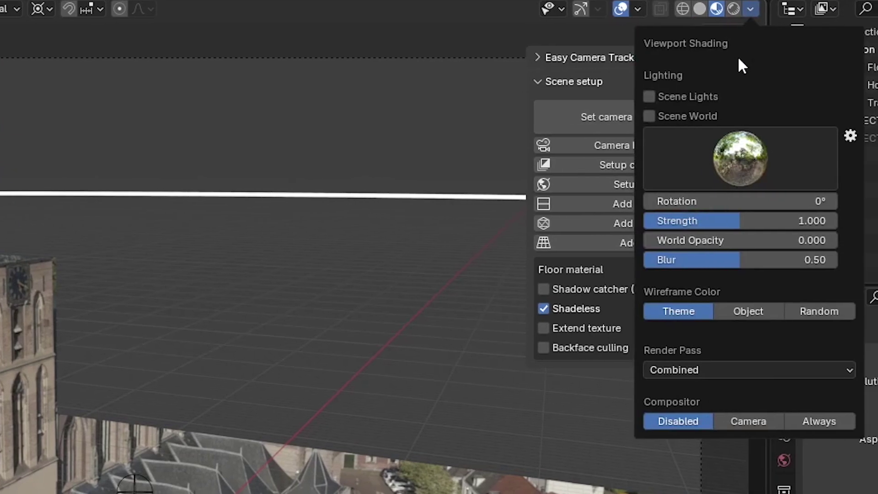
pyautogui.click(686, 115)
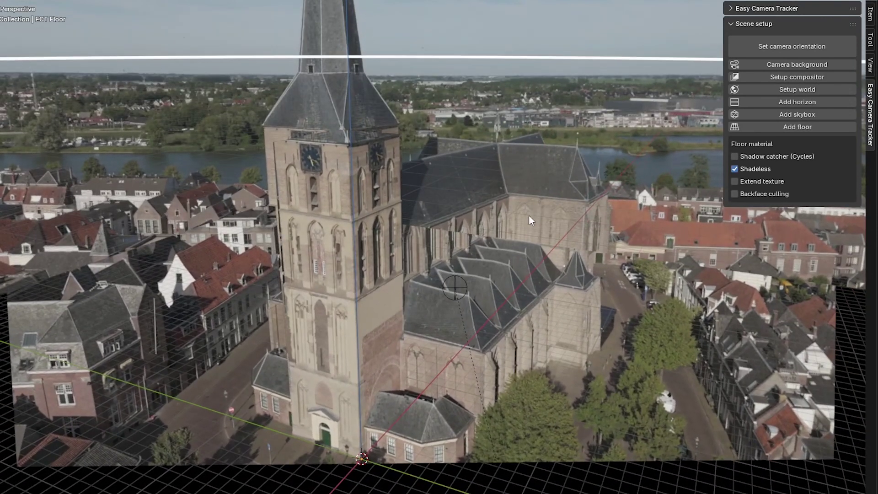
pyautogui.press('KP_0')
pyautogui.press('F12')
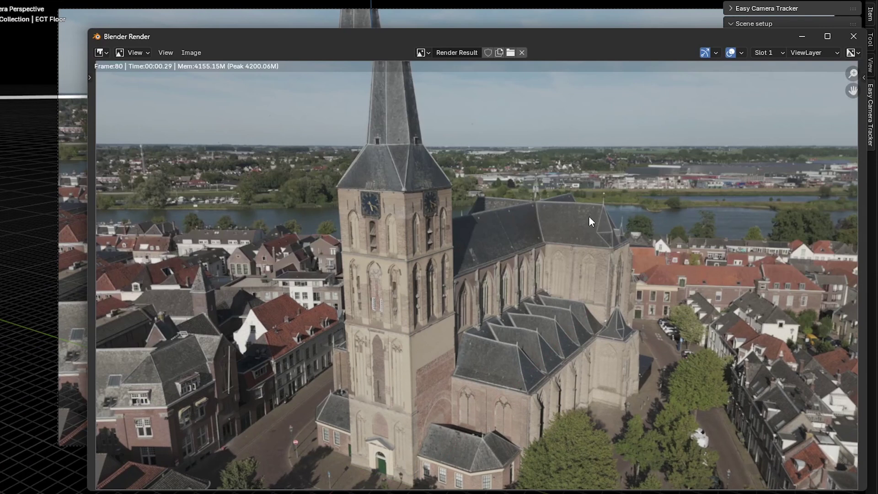
pyautogui.press('Escape')
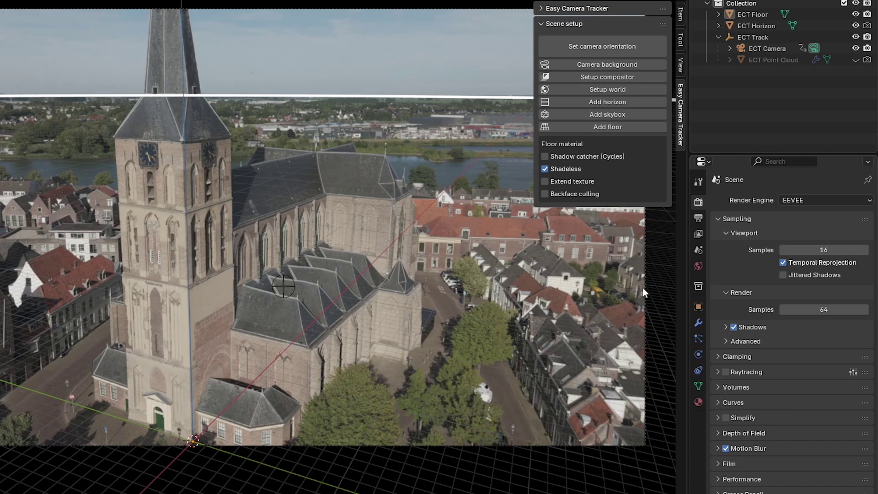
# - Remove the world's surface shader so the background turns black
pyautogui.click(699, 266)
pyautogui.click(824, 255)
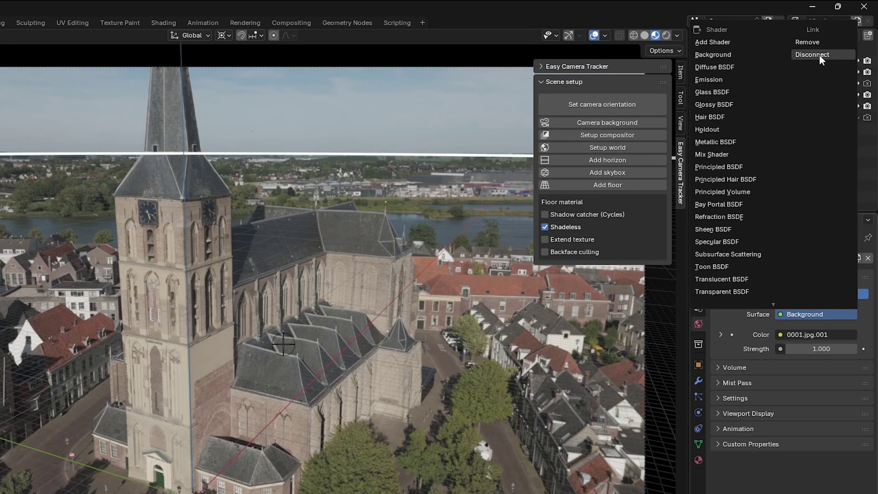
pyautogui.click(822, 42)
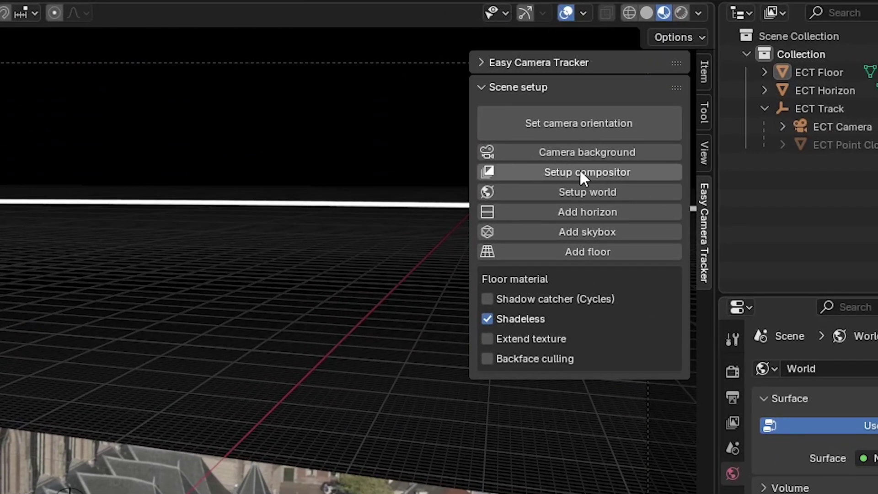
# - Set up the compositor, preview it in the camera view with Compositor set to Camera, and test-render
pyautogui.click(581, 169)
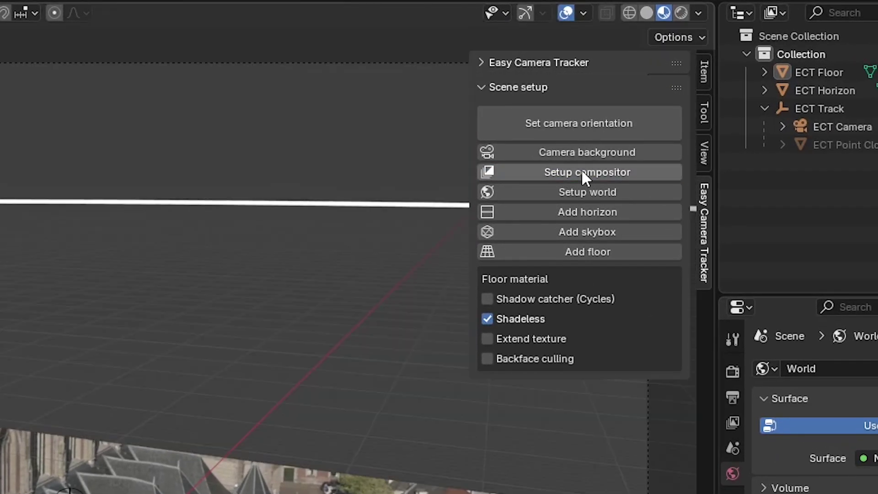
pyautogui.click(699, 13)
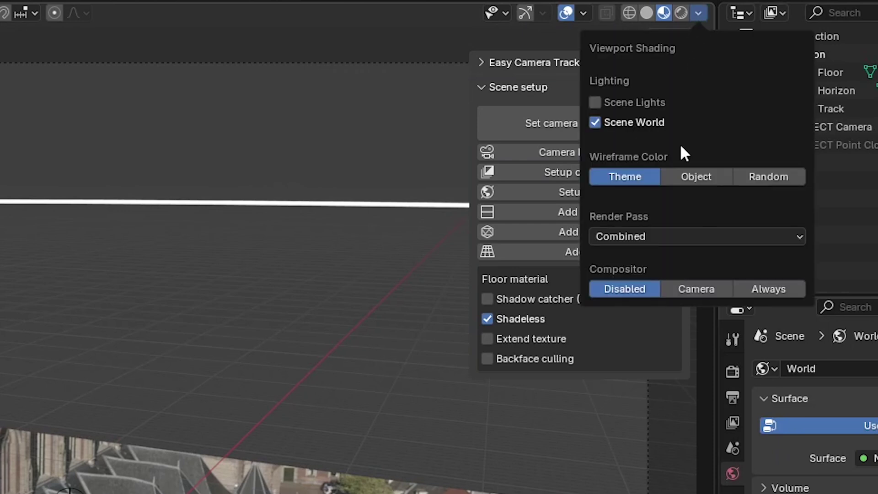
pyautogui.click(700, 289)
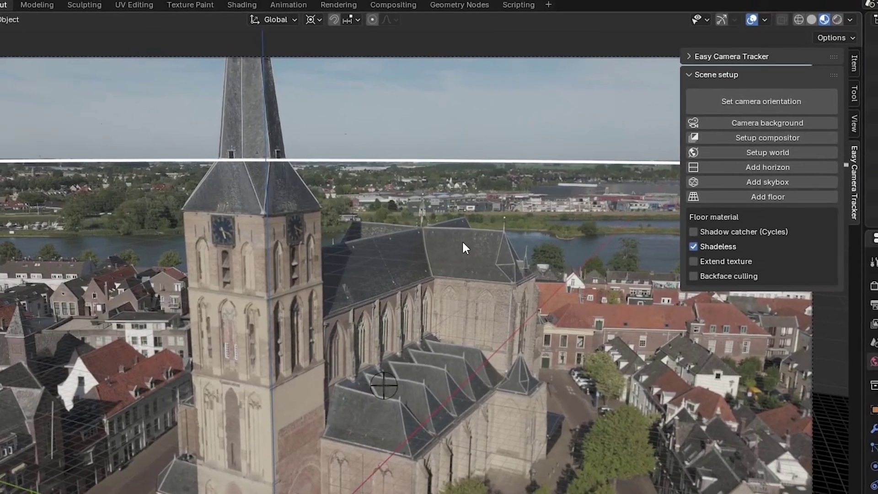
pyautogui.press('F12')
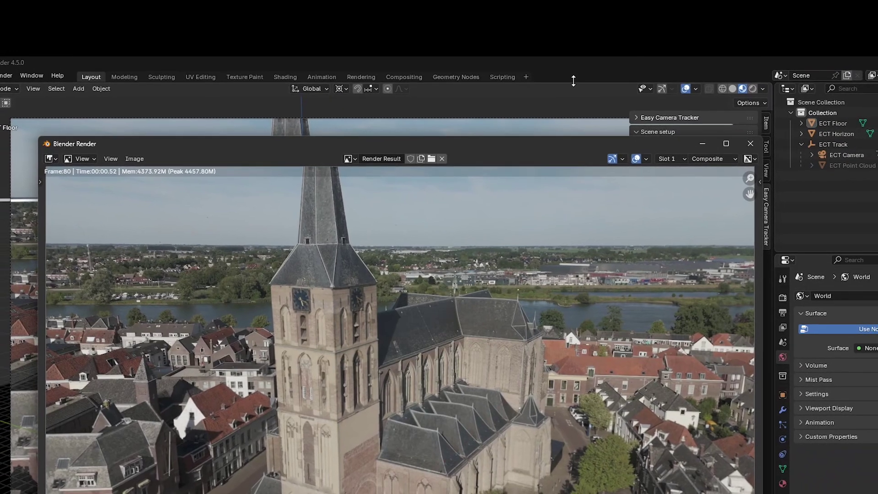
pyautogui.press('Escape')
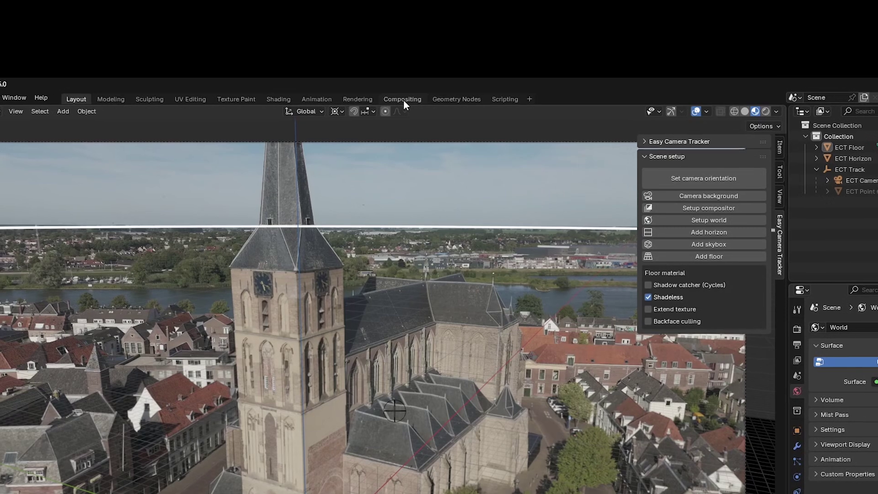
# - Inspect the Render Layers and Alpha Over nodes in Compositing, then render the composited frame
pyautogui.click(402, 99)
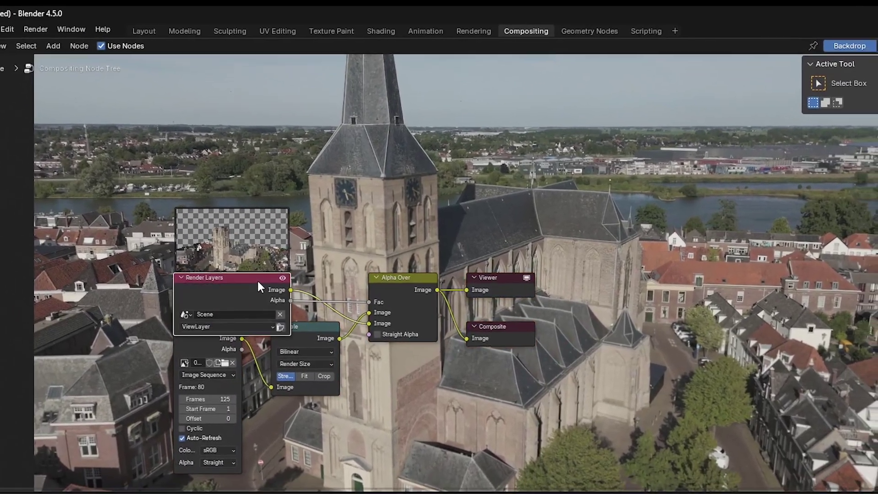
pyautogui.moveTo(283, 318); pyautogui.dragTo(253, 246)
pyautogui.moveTo(184, 186); pyautogui.dragTo(217, 264)
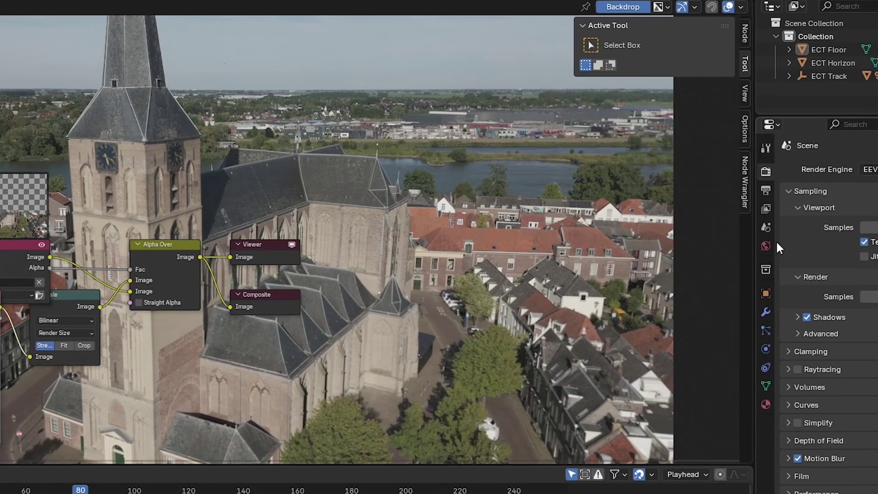
pyautogui.press('F12')
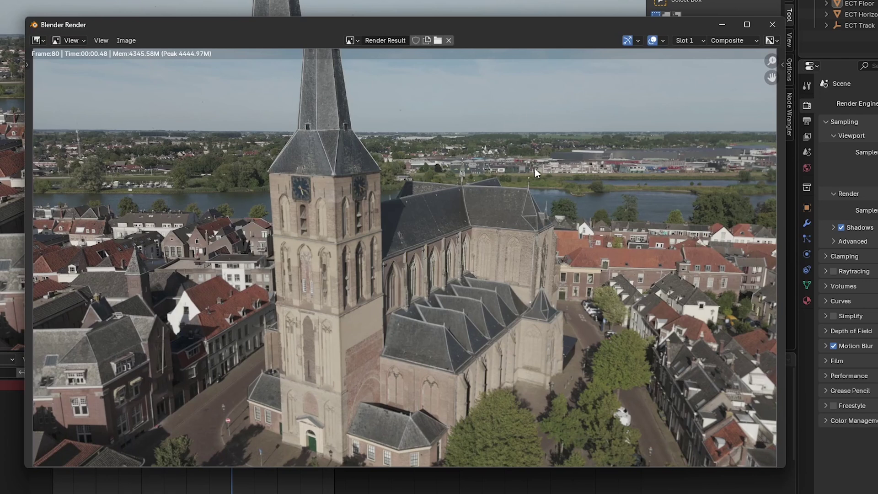
pyautogui.press('Escape')
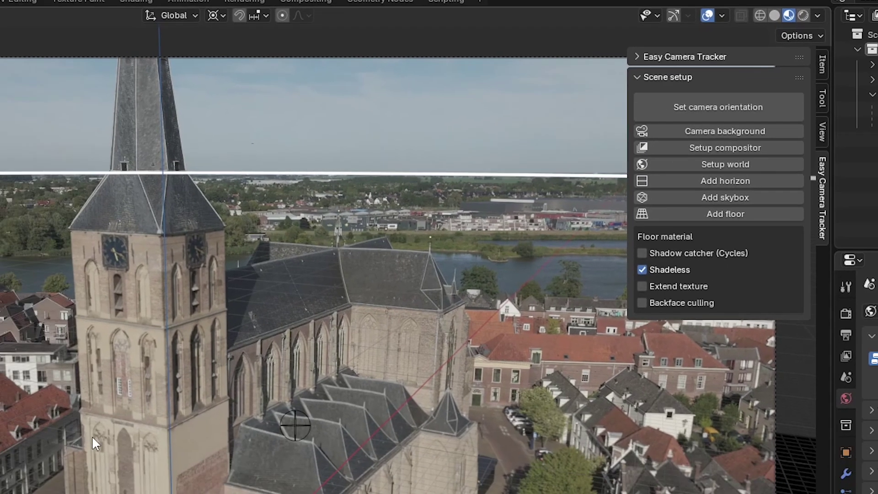
# - Add a sun lamp, turn off the floor's Shadeless material, and move the sun into position
pyautogui.hotkey('shift', 'a')
pyautogui.write('su')
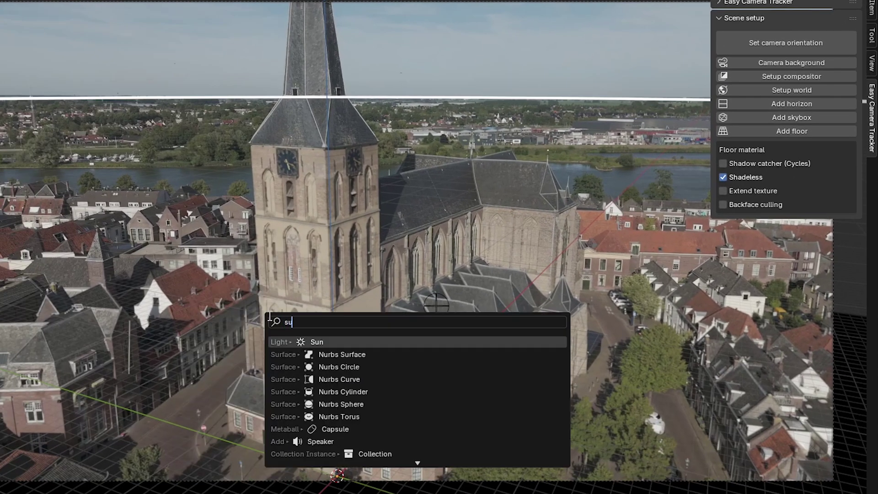
pyautogui.press('Return')
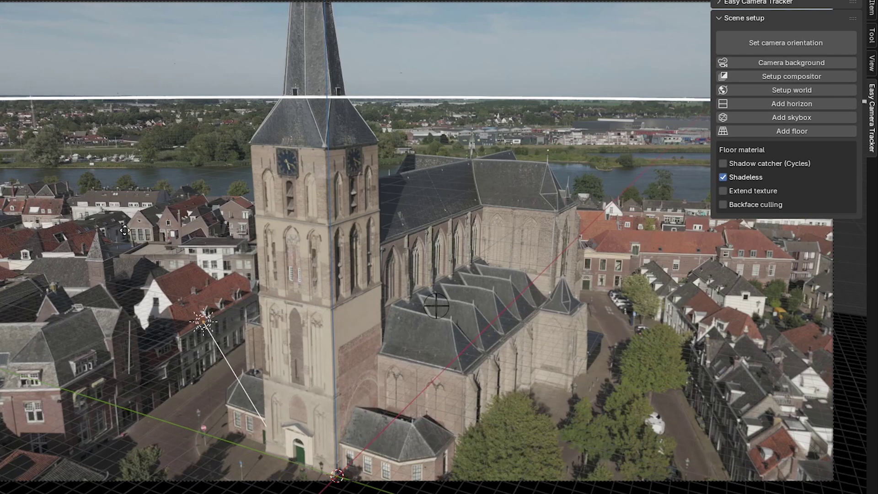
pyautogui.click(334, 352)
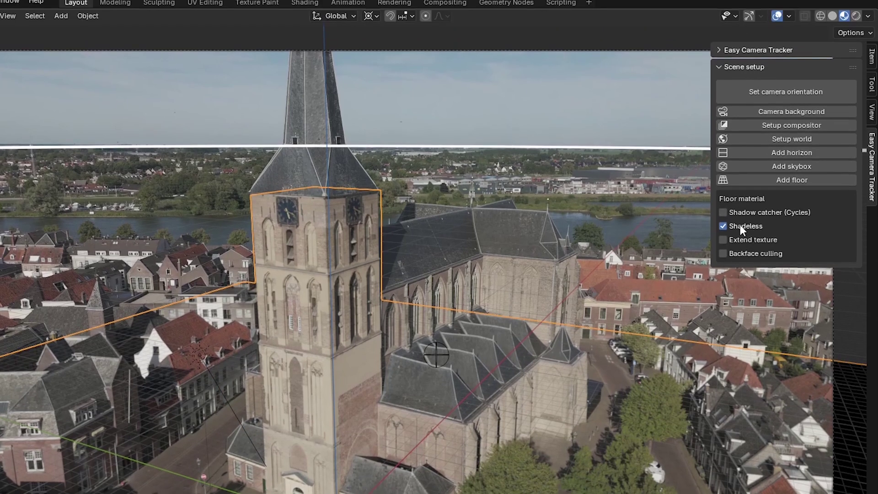
pyautogui.click(748, 177)
pyautogui.click(857, 24)
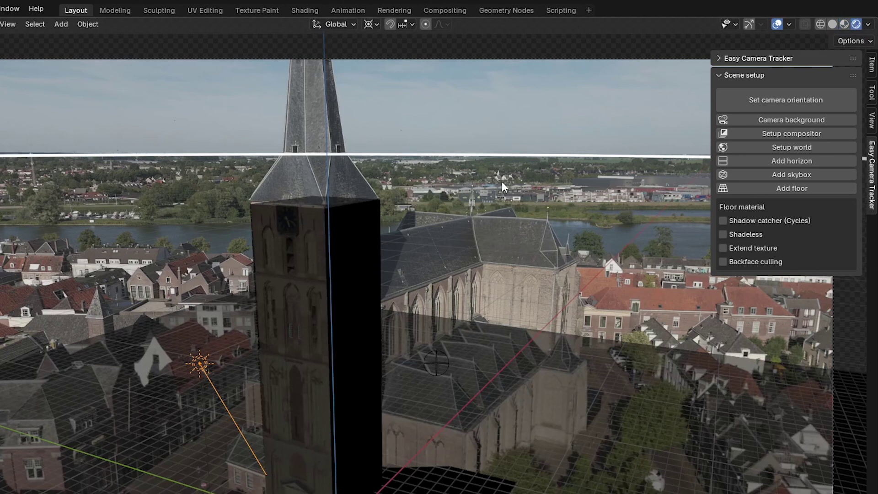
pyautogui.press('g')
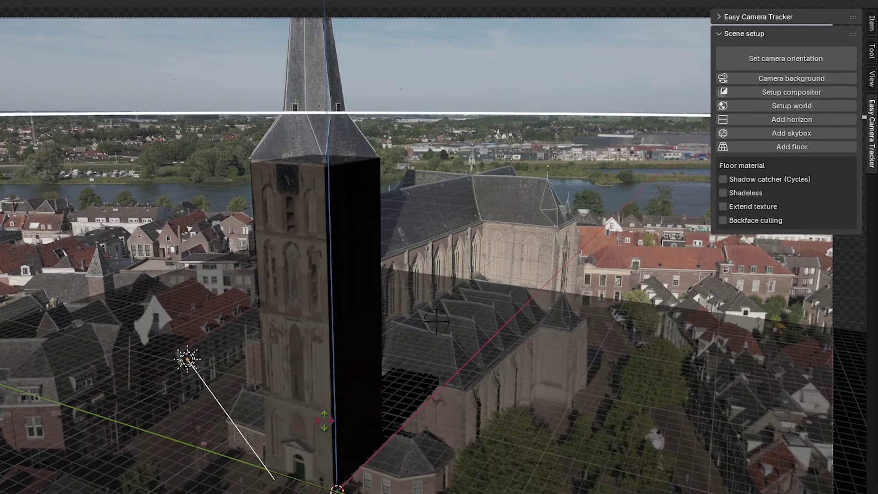
pyautogui.click(344, 424)
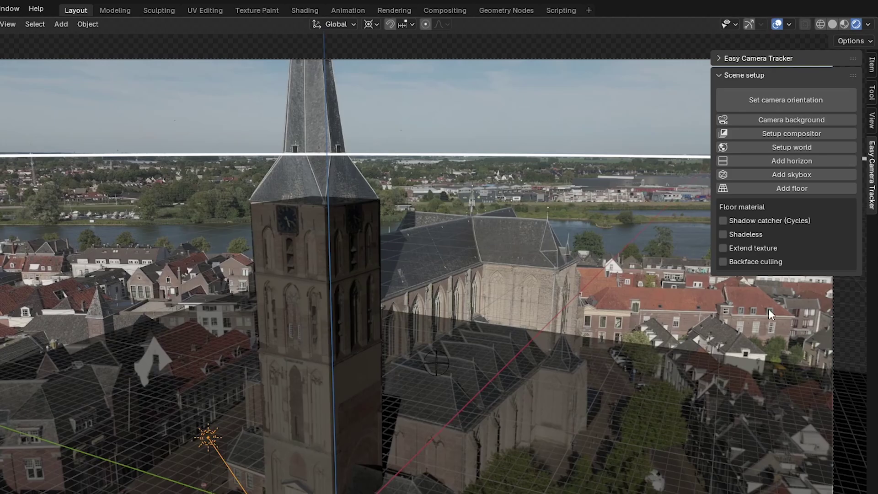
# - Make the floor a Cycles shadow catcher and place a new Text object on the tower
pyautogui.click(356, 312)
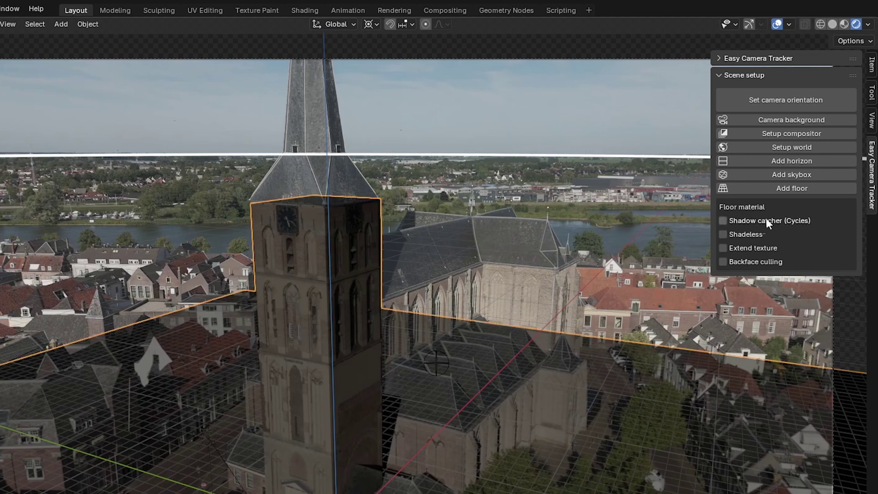
pyautogui.click(776, 224)
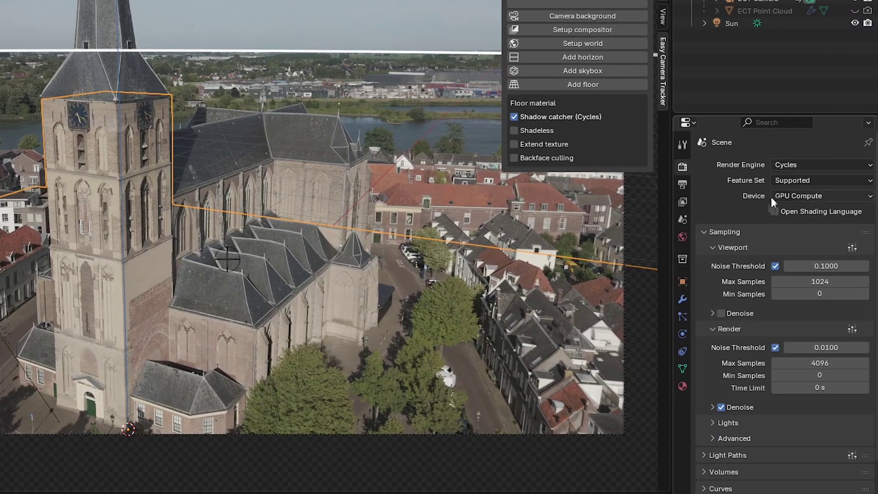
pyautogui.scroll(-4, 738, 304)
pyautogui.hotkey('shift', 'a')
pyautogui.write('t')
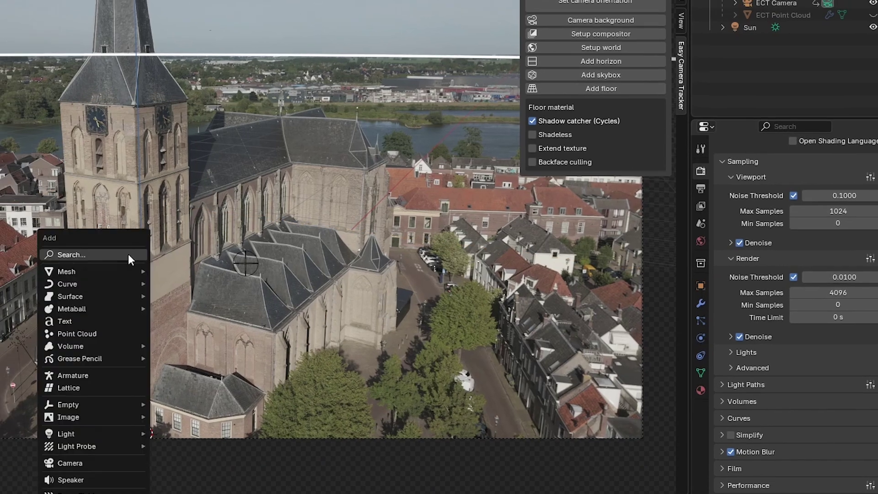
pyautogui.press('Return')
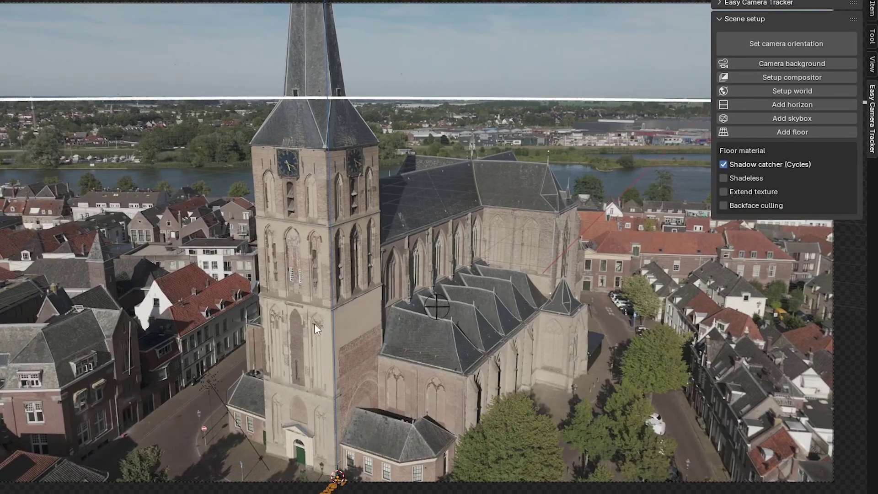
pyautogui.press('g')
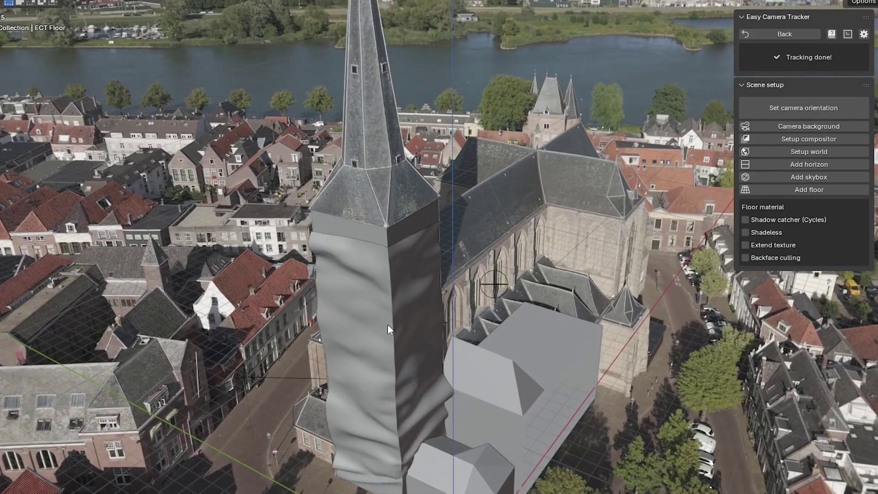
# - Select the cloth draped over the tower, then the octagonal Cube block beside it
pyautogui.click(341, 311)
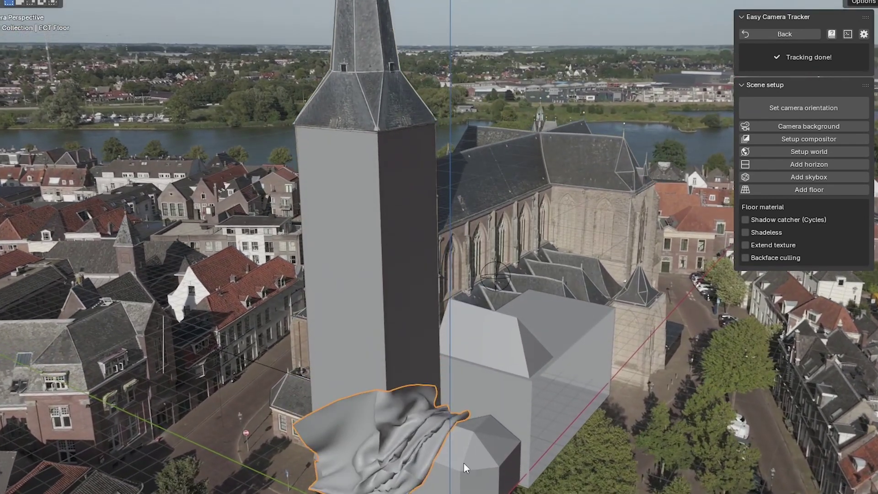
pyautogui.click(521, 425)
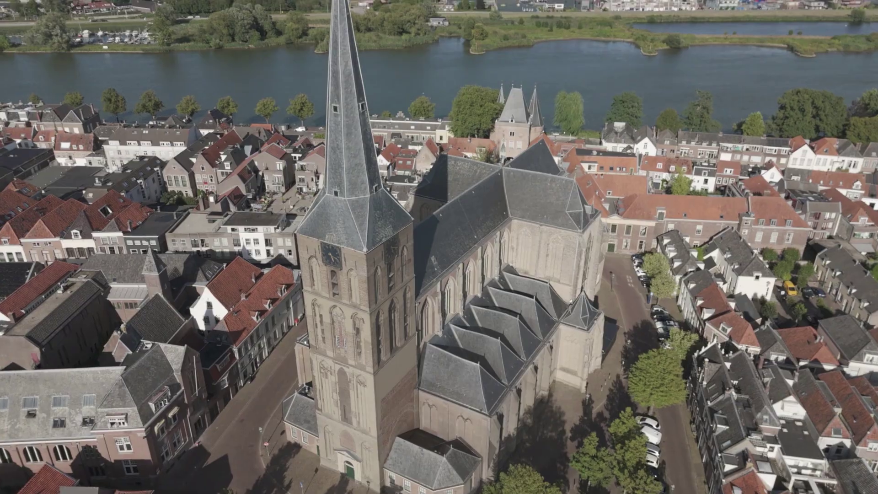